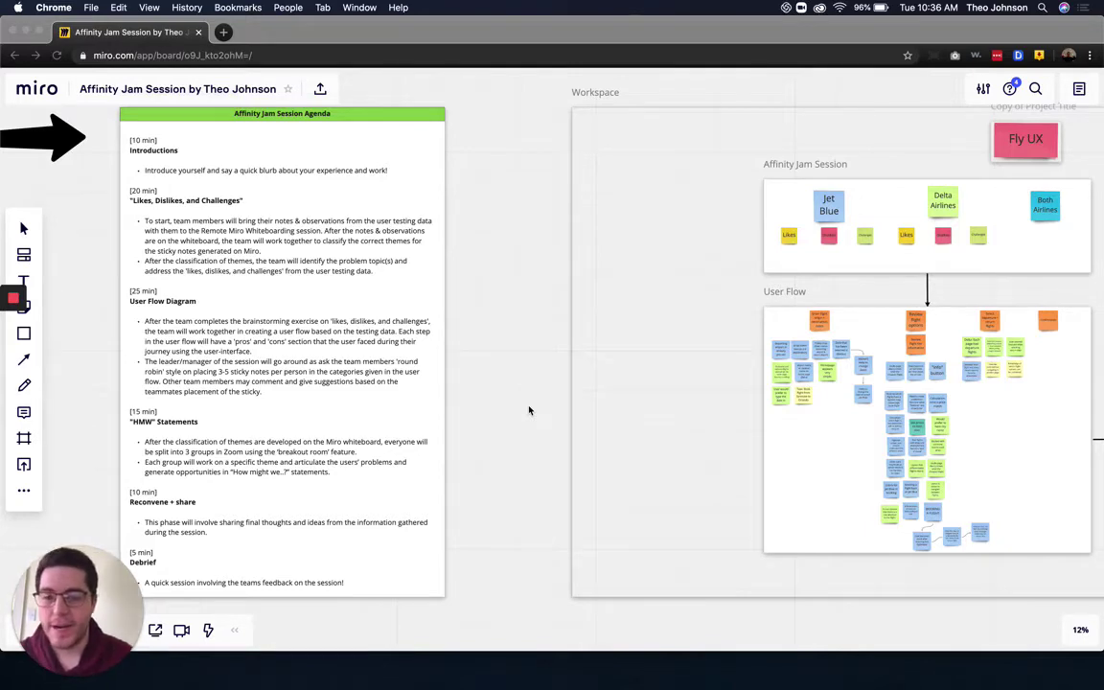
Look over the whole board layout, from the Affinity Jam Session Agenda to the Workspace and the additional facilitator instructions
click(523, 345)
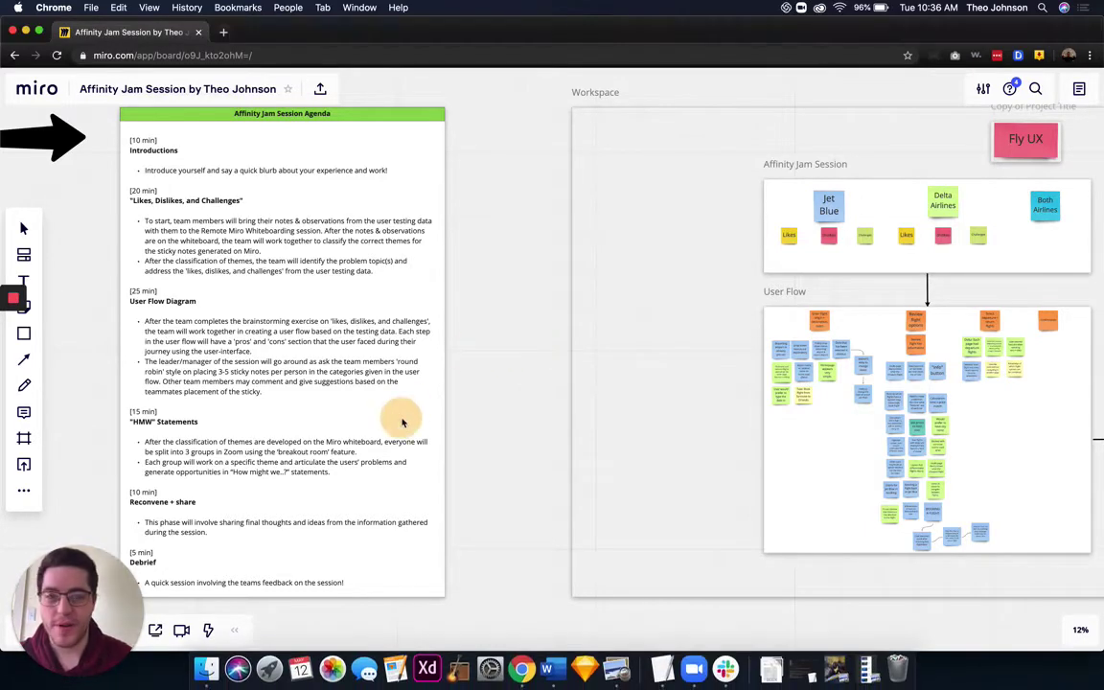
scroll(399, 417, down, 1)
scroll(398, 417, down, 5)
mouse_move(456, 338)
mouse_down()
mouse_move(445, 317)
mouse_move(453, 330)
mouse_up()
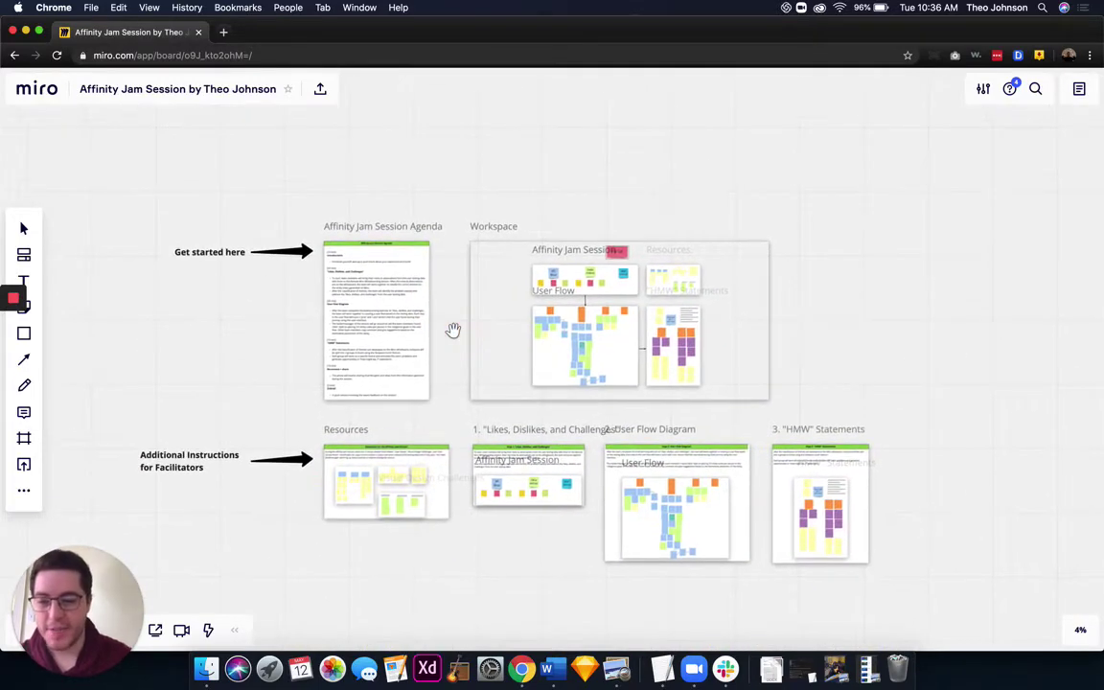
scroll(453, 330, up, 3)
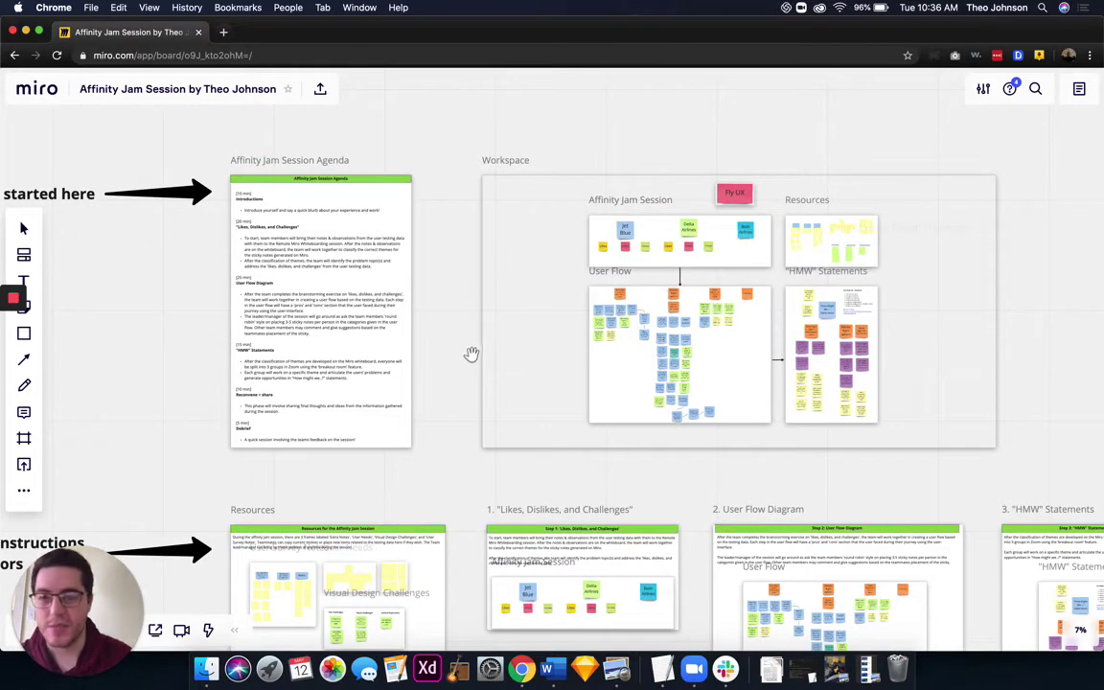
scroll(472, 352, up, 2)
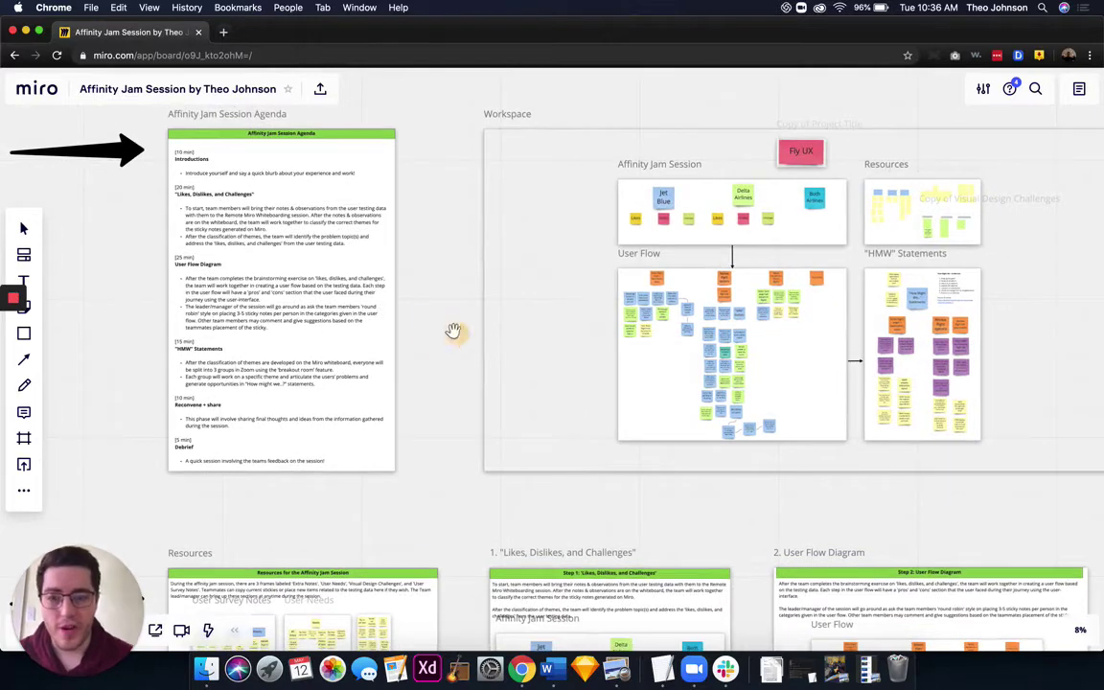
Examine the Workspace frame with its Affinity Jam Session, Resources, User Flow and "HMW" Statements sections
scroll(457, 330, right, 5)
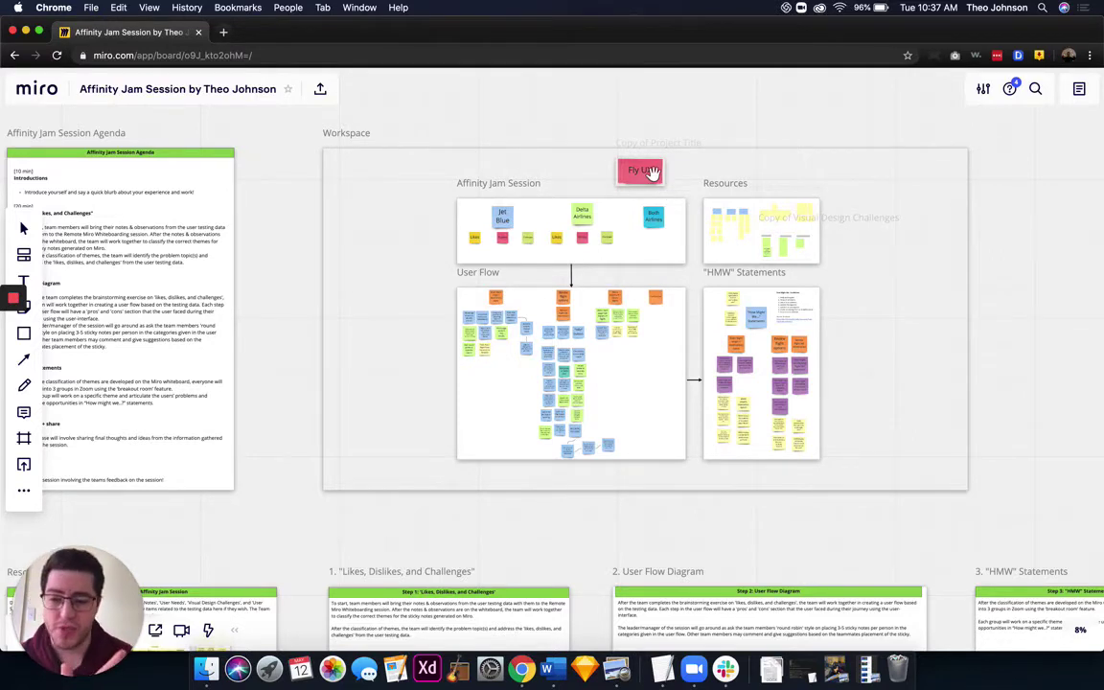
scroll(746, 236, up, 1)
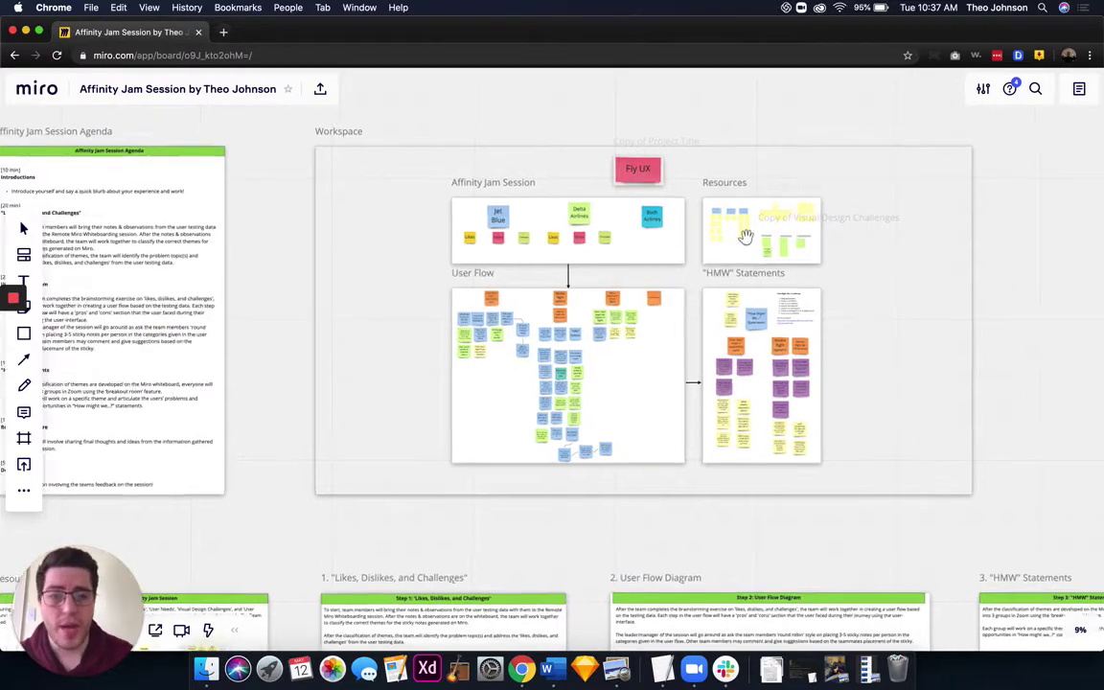
scroll(745, 236, up, 2)
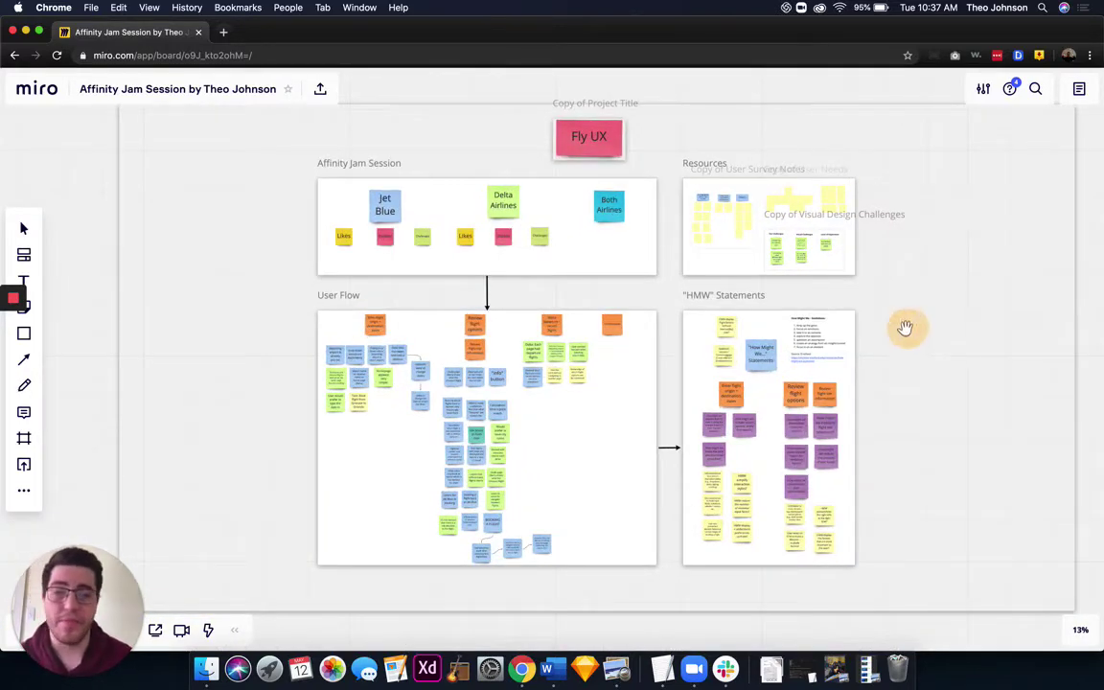
scroll(882, 345, up, 2)
scroll(881, 345, right, 2)
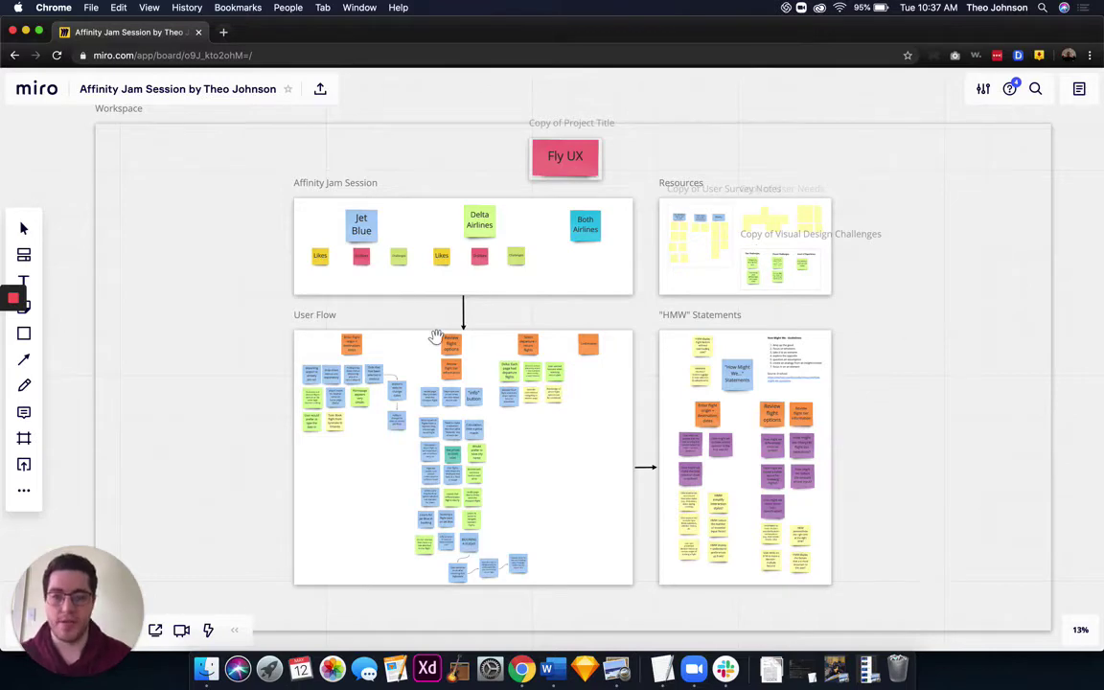
Examine the Resources frame in the facilitator instructions, including User Survey Notes, User Needs, Extra Notes and Visual Design Challenges
scroll(436, 333, down, 5)
scroll(436, 334, up, 3)
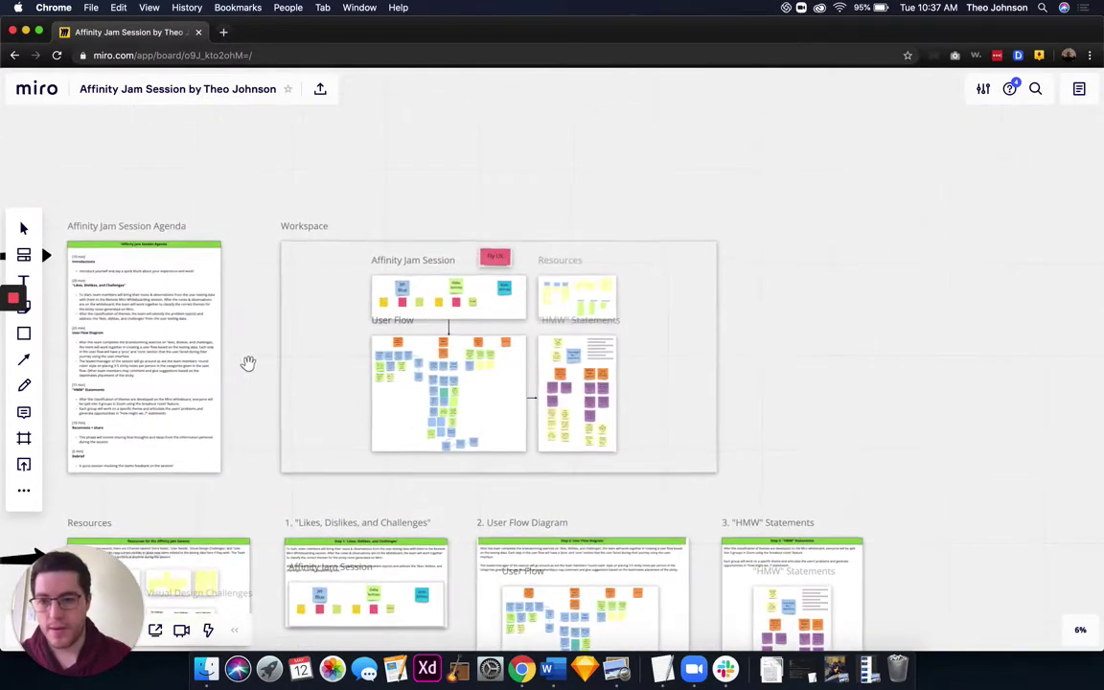
drag(375, 260, 481, 236)
scroll(519, 342, up, 3)
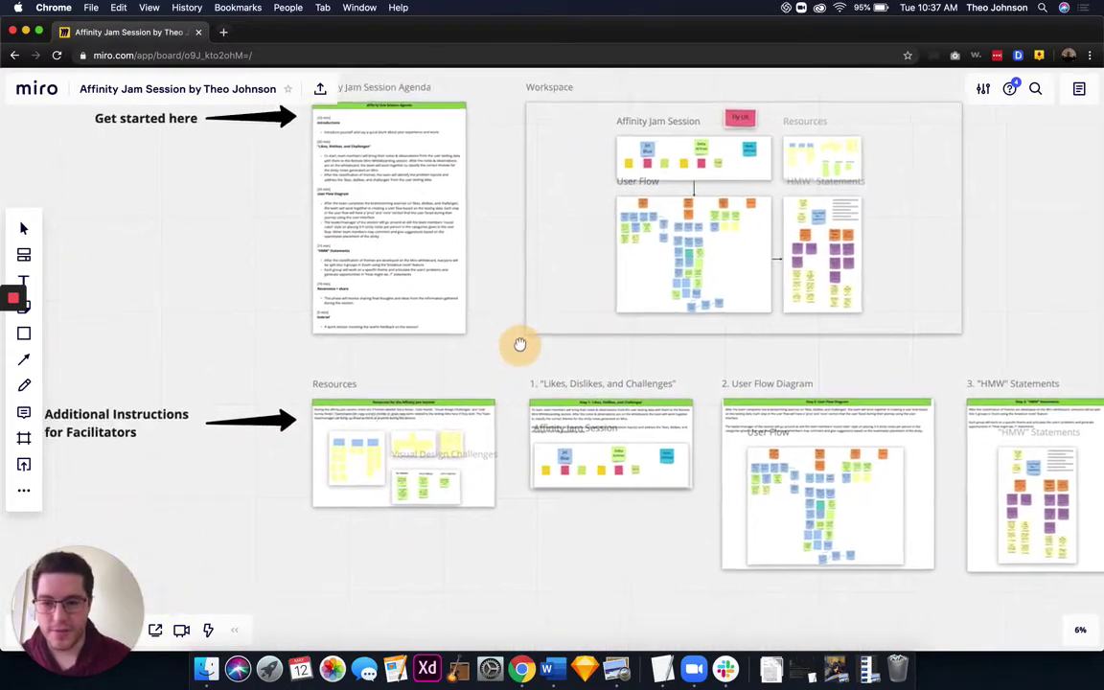
scroll(519, 342, up, 3)
drag(520, 342, 514, 161)
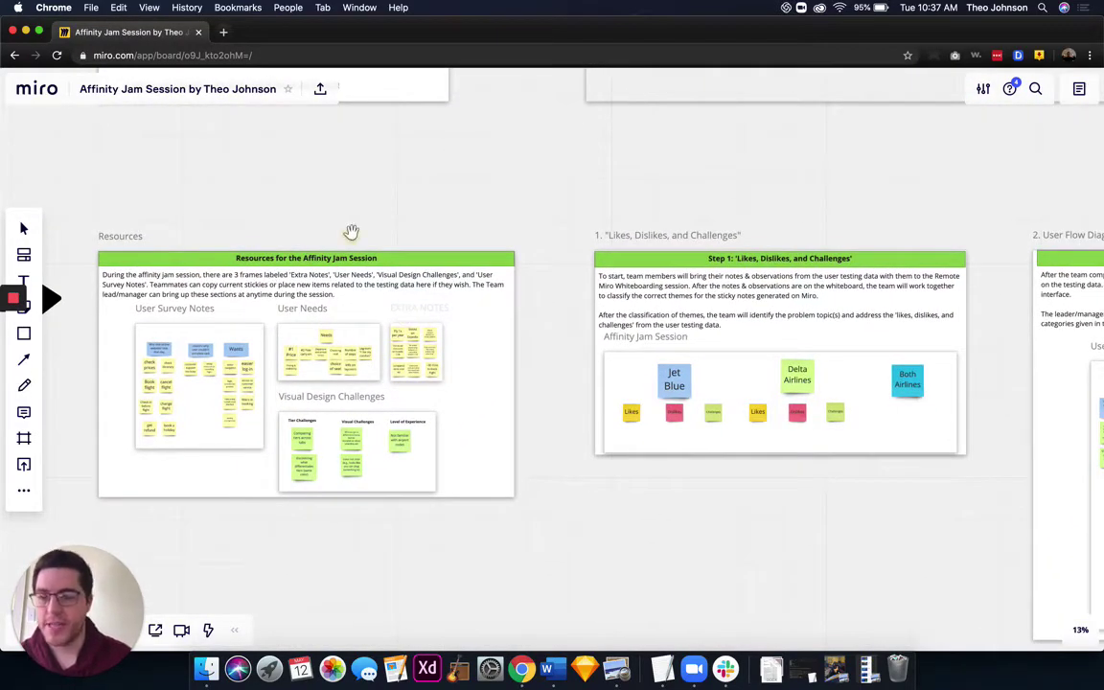
drag(352, 234, 428, 187)
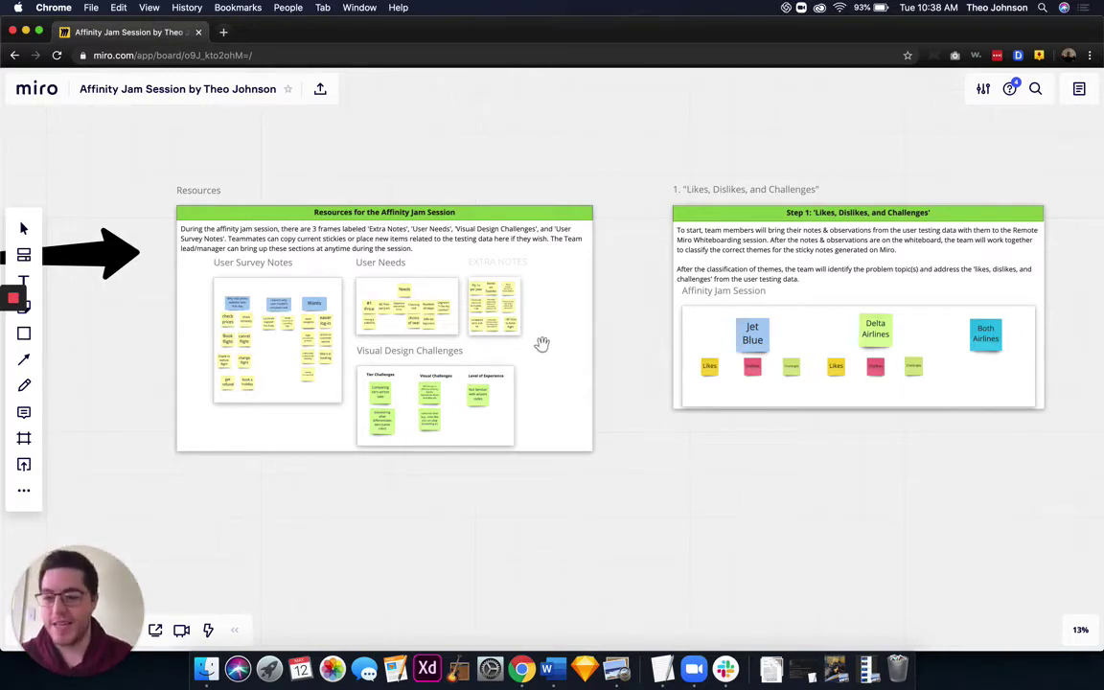
scroll(514, 346, up, 5)
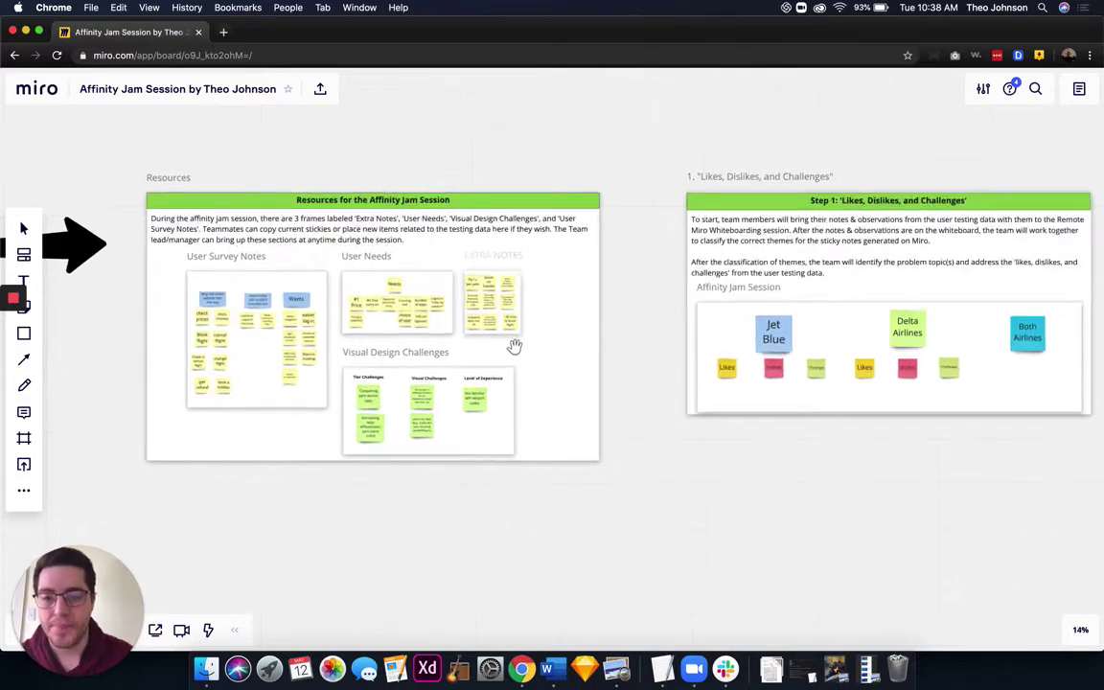
drag(514, 346, 651, 347)
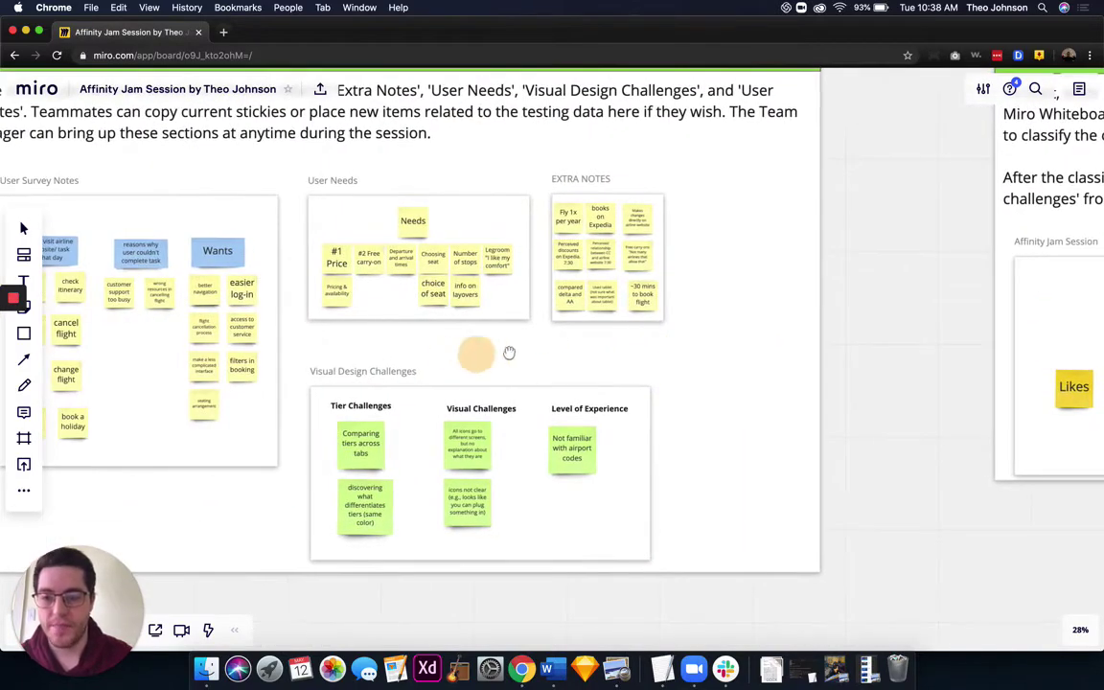
drag(475, 353, 545, 352)
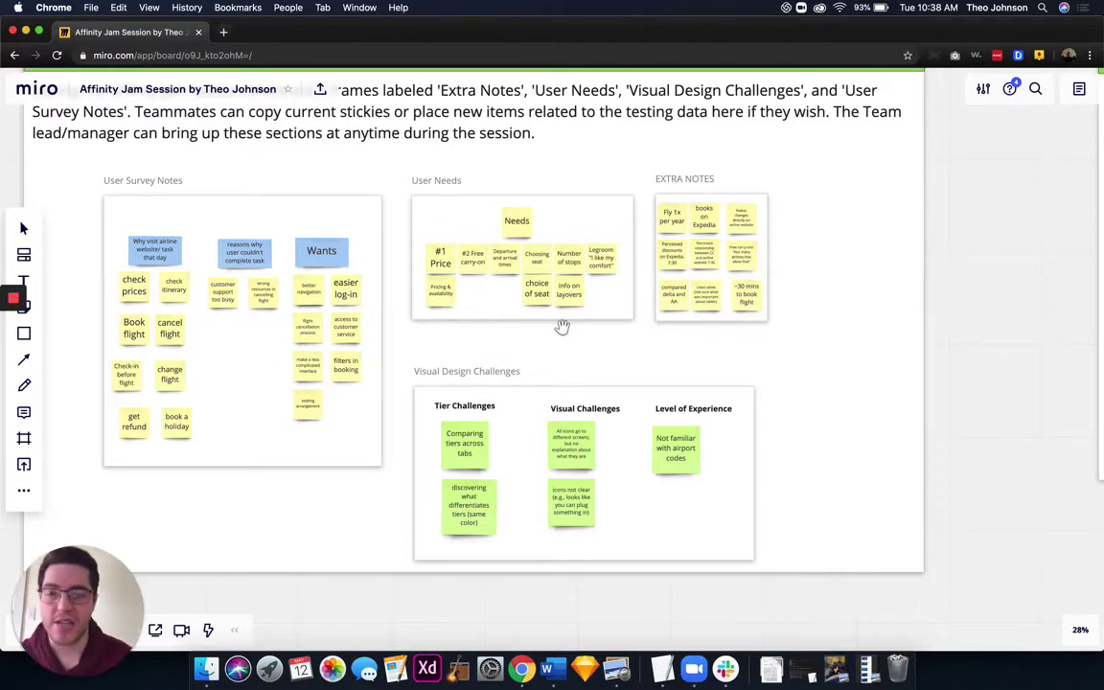
scroll(635, 301, right, 5)
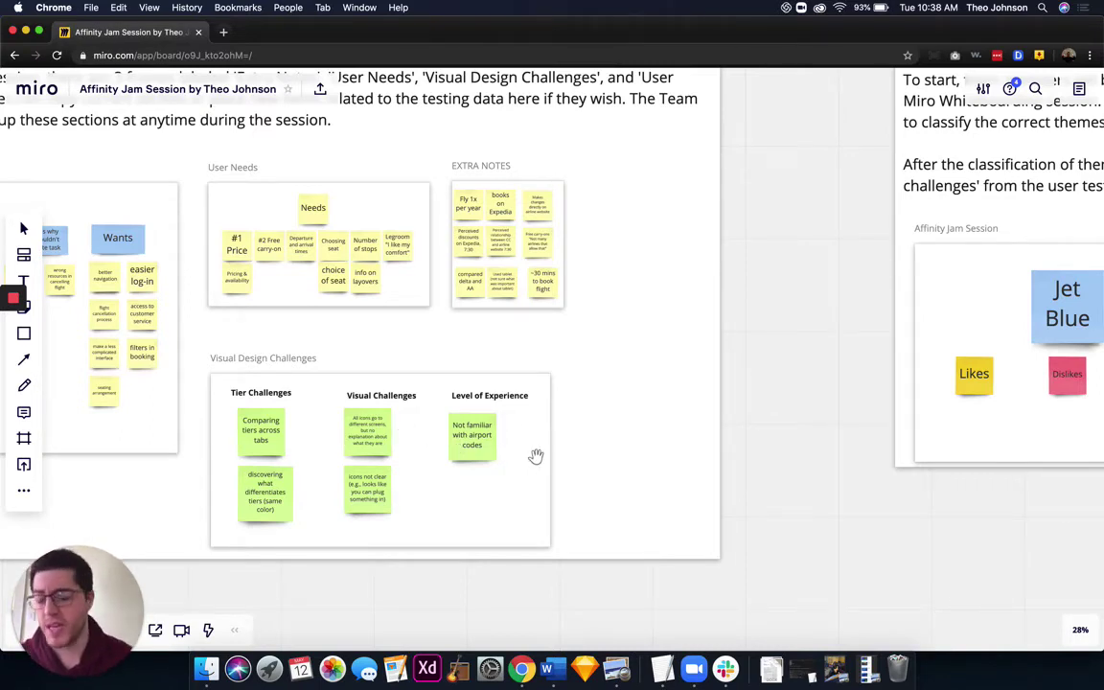
drag(594, 310, 531, 325)
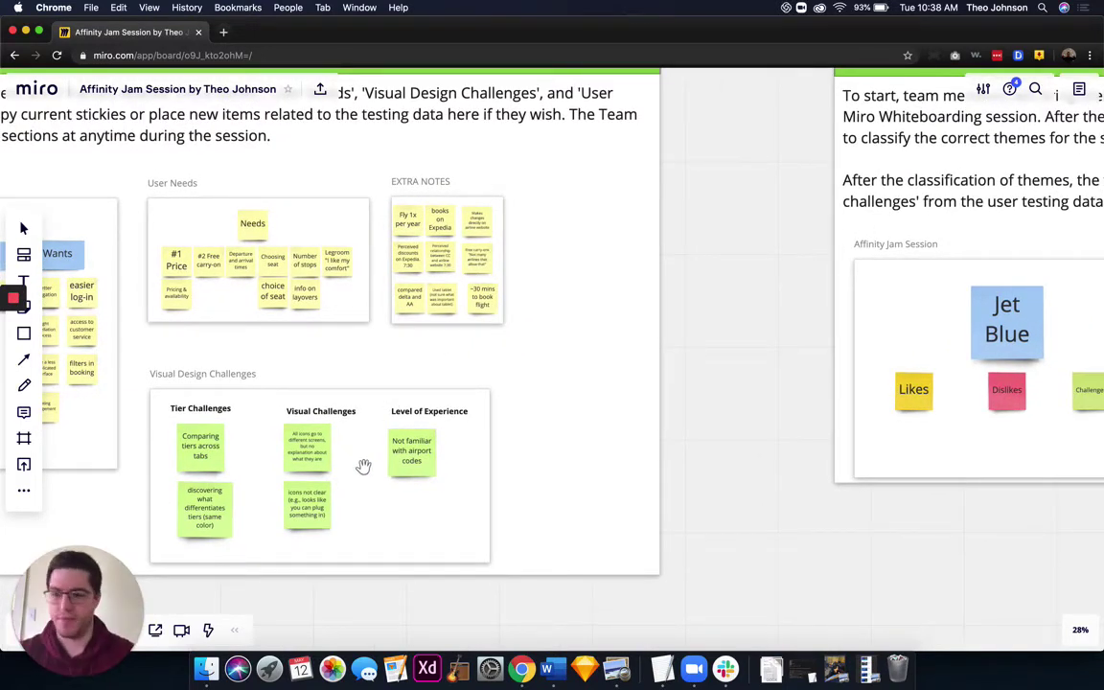
Read the Step 1 "Likes, Dislikes, and Challenges" instructions and view the airline categories in their Affinity Jam Session frame
scroll(488, 480, down, 5)
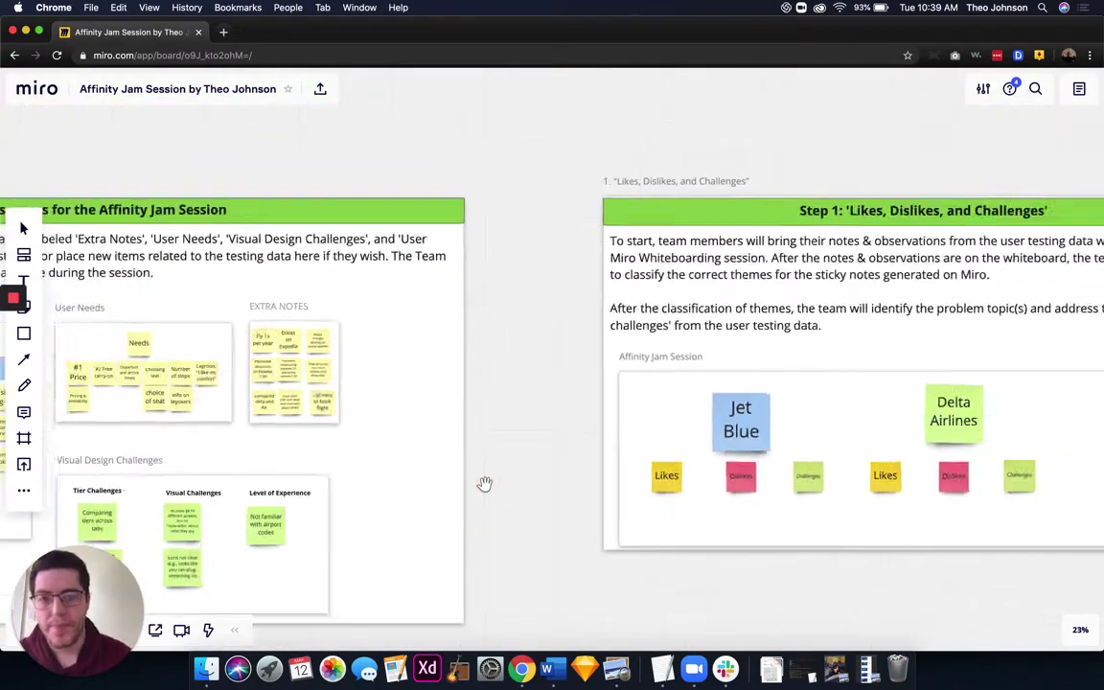
scroll(353, 456, right, 10)
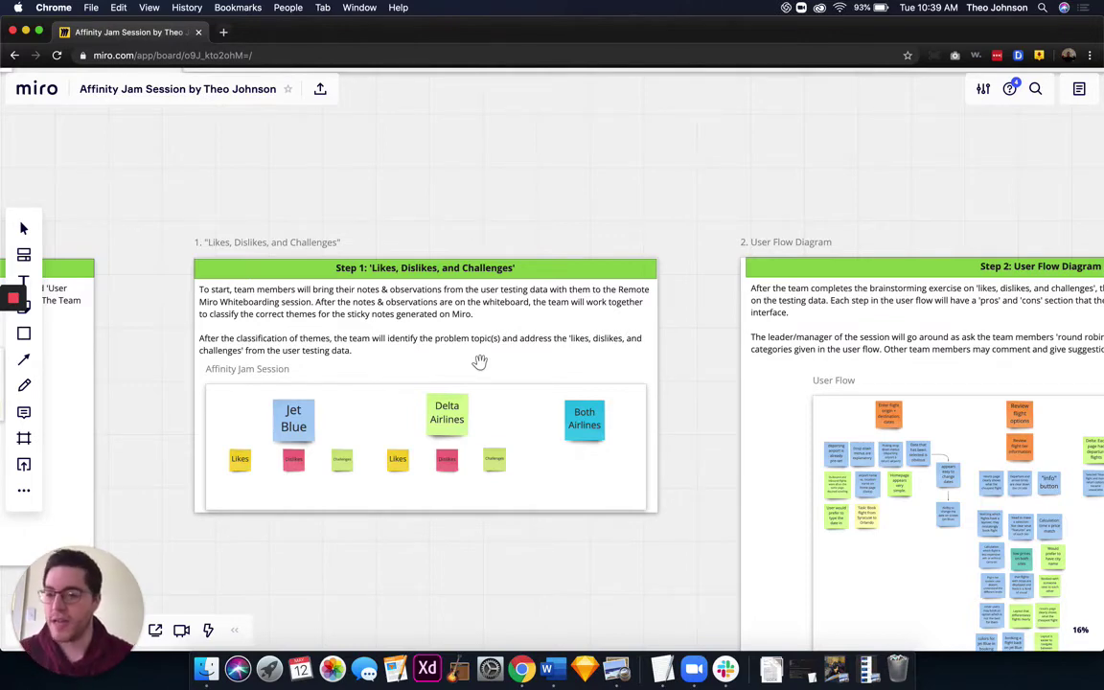
drag(495, 358, 379, 320)
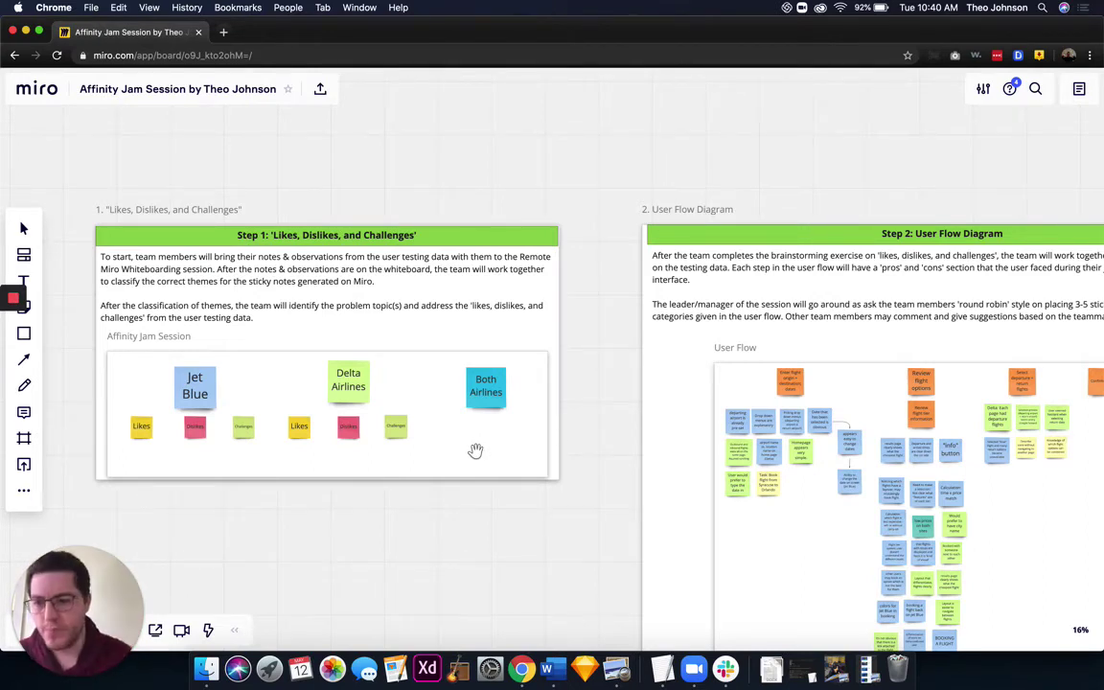
Return to the Affinity Jam Session Agenda and review its timed sections
scroll(534, 444, down, 3)
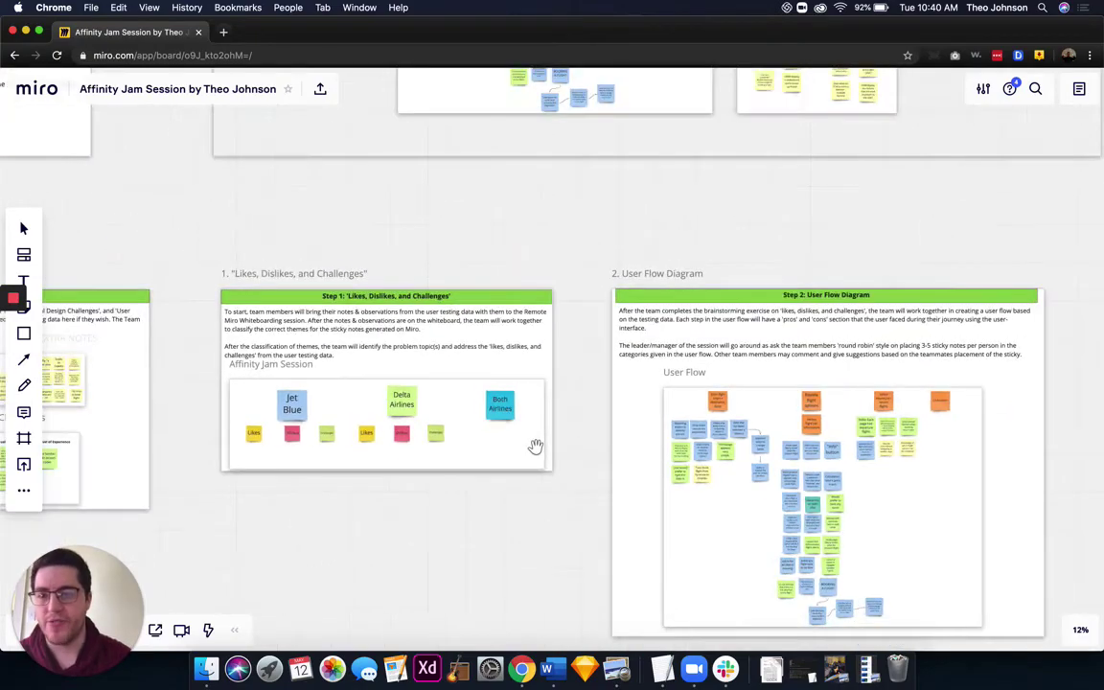
scroll(469, 355, up, 2)
scroll(545, 445, down, 3)
scroll(543, 450, up, 4)
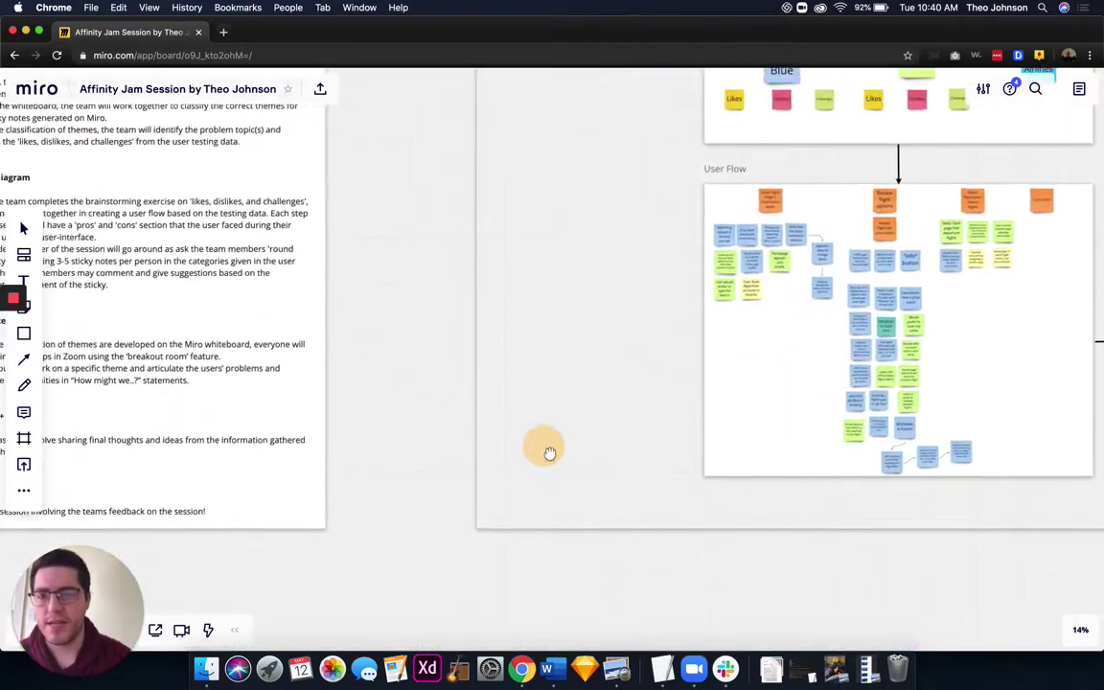
scroll(560, 461, left, 5)
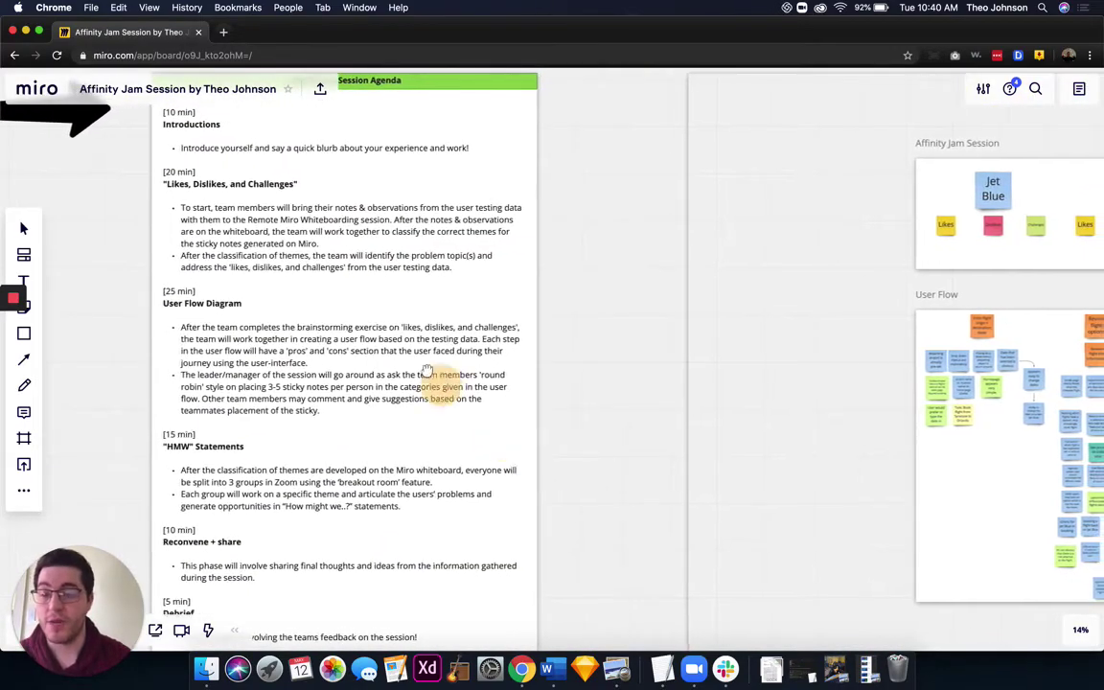
Read the Step 2 User Flow Diagram instructions and examine the layout of the User Flow frame beneath them
scroll(426, 372, down, 5)
scroll(426, 371, right, 5)
scroll(419, 393, down, 5)
scroll(419, 393, right, 8)
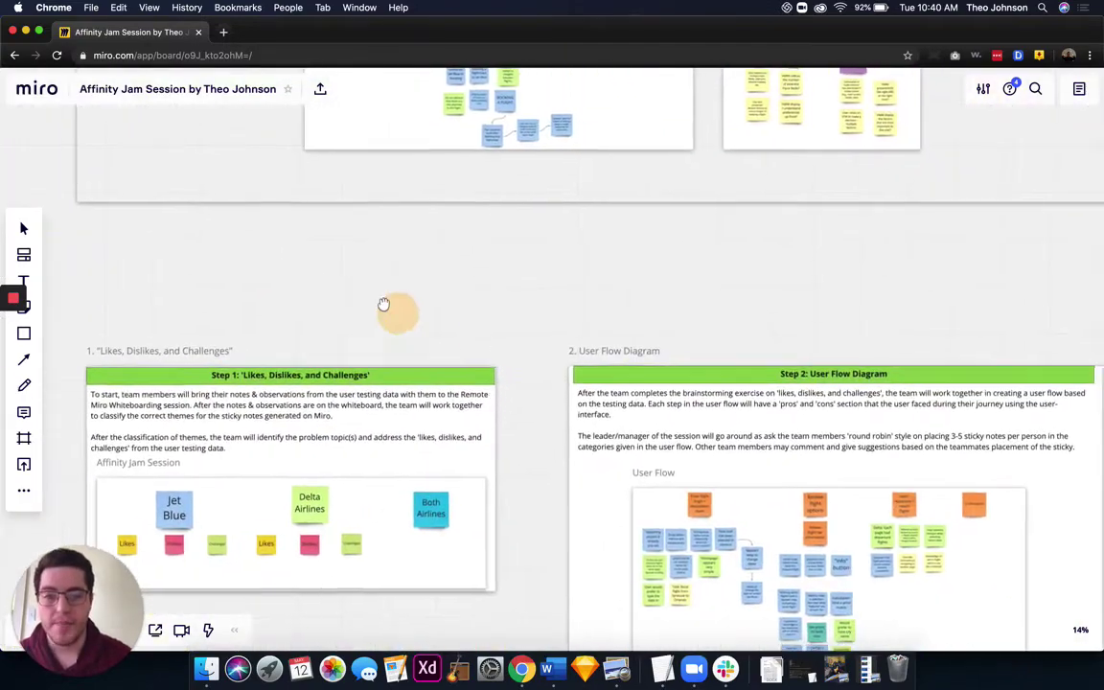
scroll(381, 321, down, 2)
scroll(380, 321, right, 5)
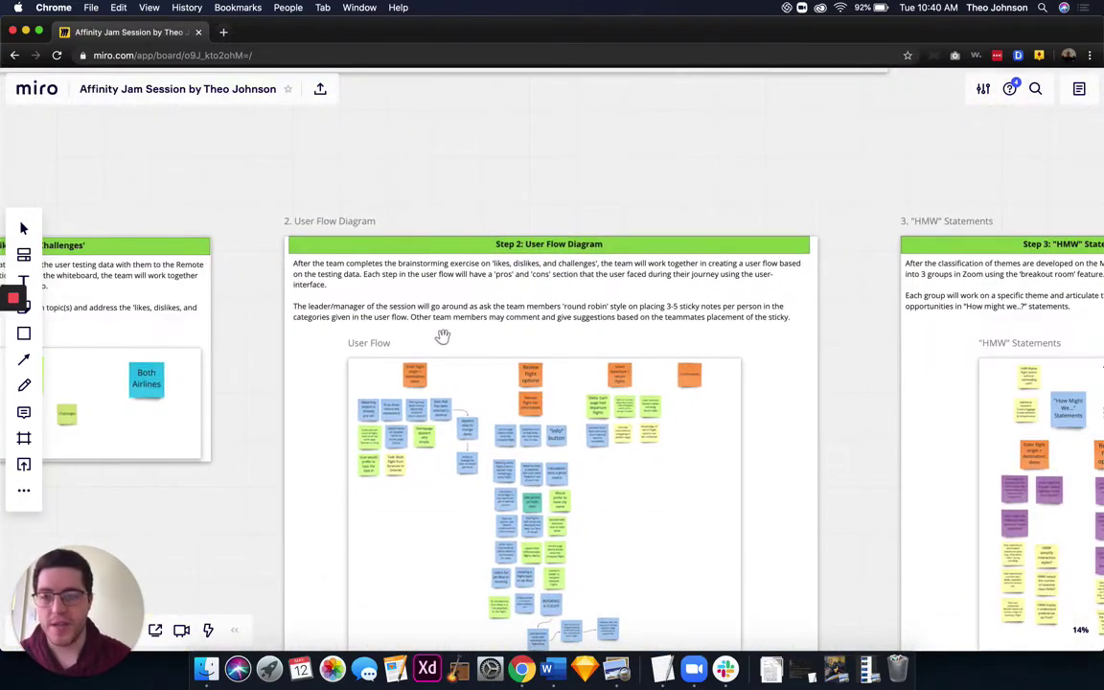
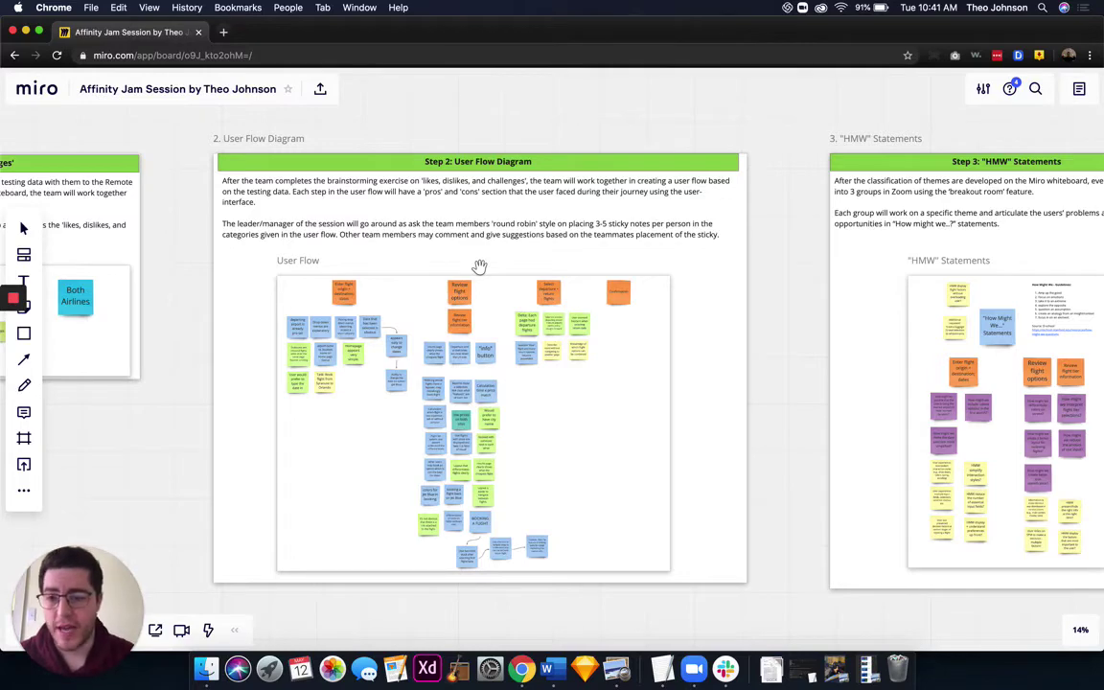
scroll(439, 278, up, 5)
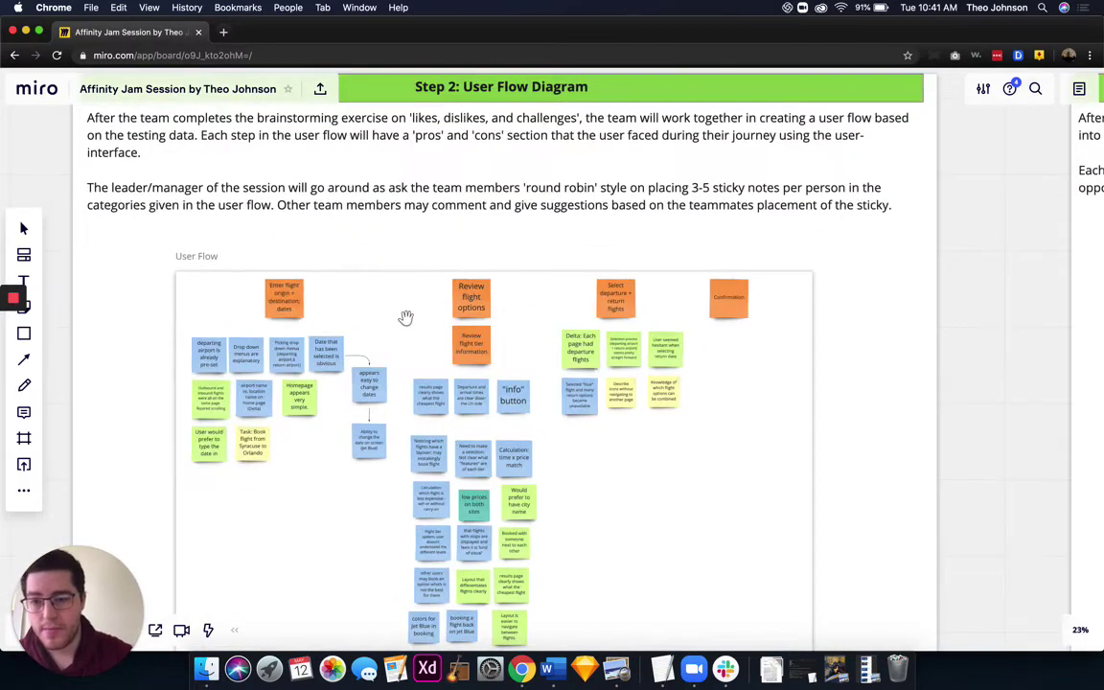
scroll(377, 283, down, 2)
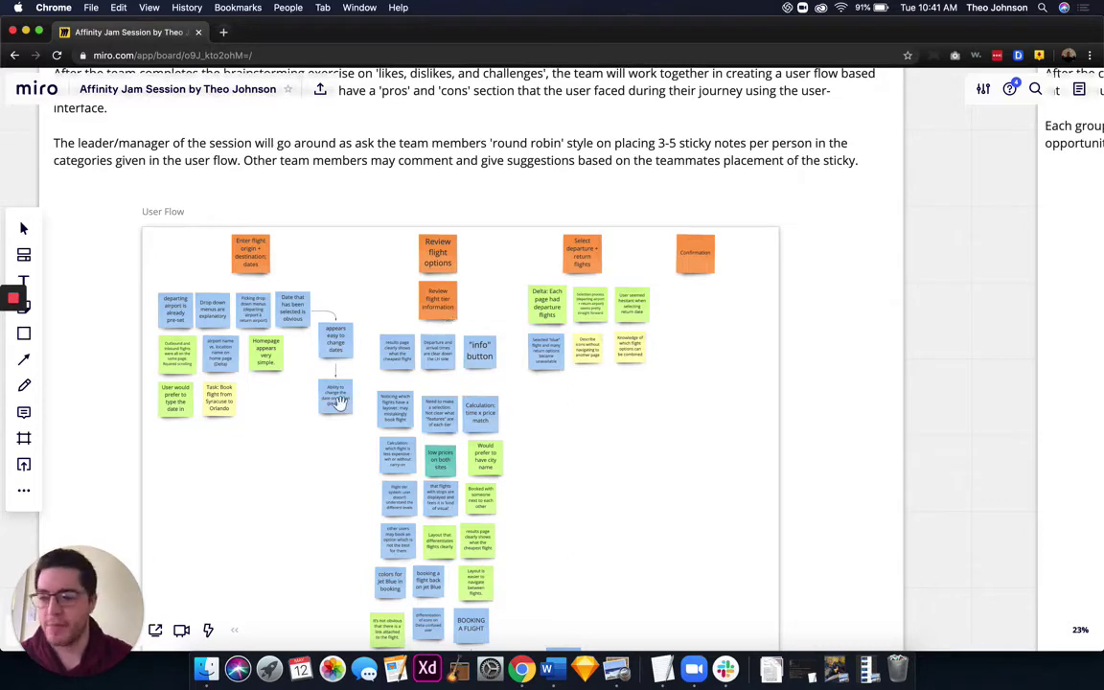
scroll(337, 403, down, 3)
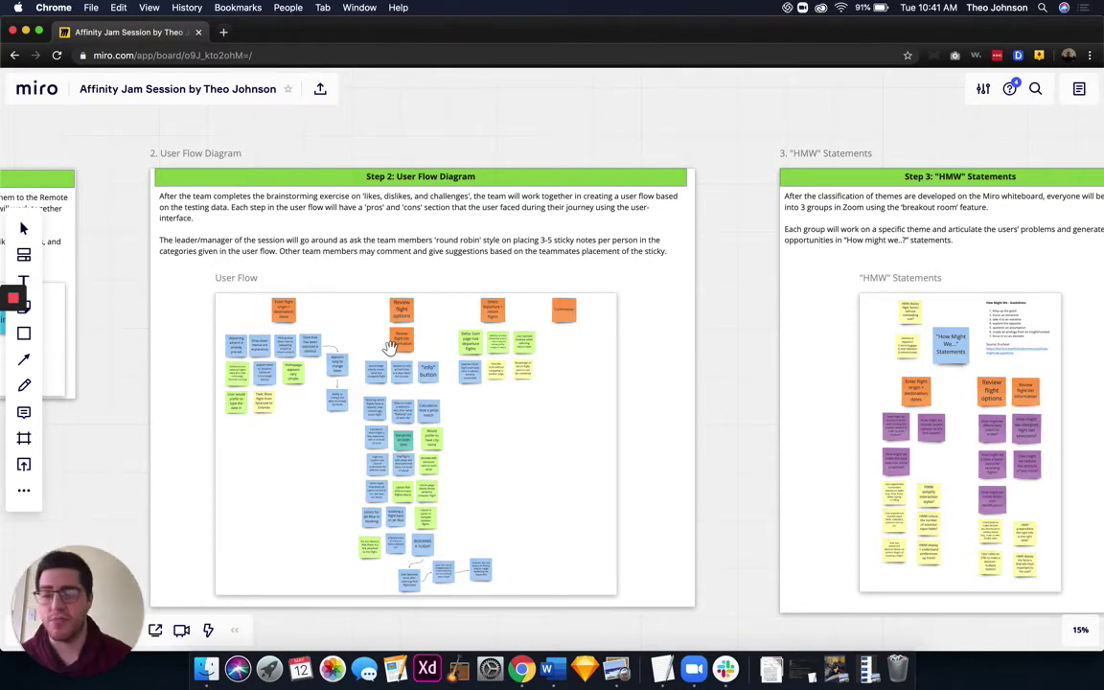
Inspect the User Flow sticky notes up close, focusing on those under the "Enter flight origin + destination; dates" heading
scroll(431, 402, up, 1)
scroll(432, 406, up, 5)
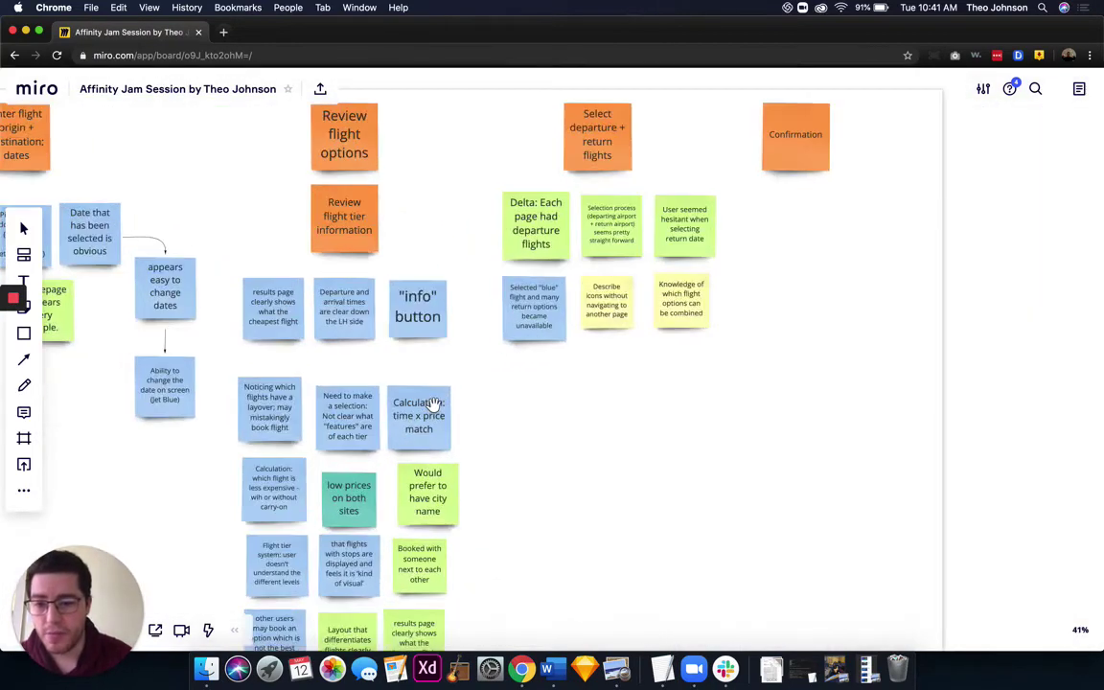
scroll(434, 405, up, 3)
scroll(383, 369, up, 3)
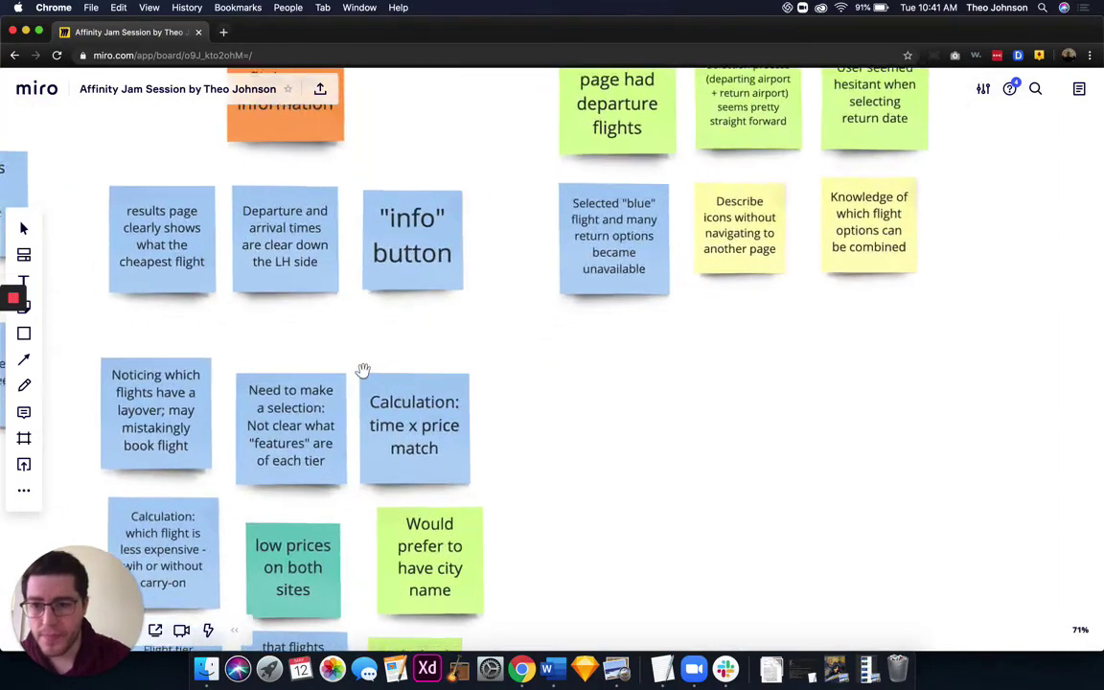
scroll(432, 367, left, 10)
scroll(431, 367, up, 4)
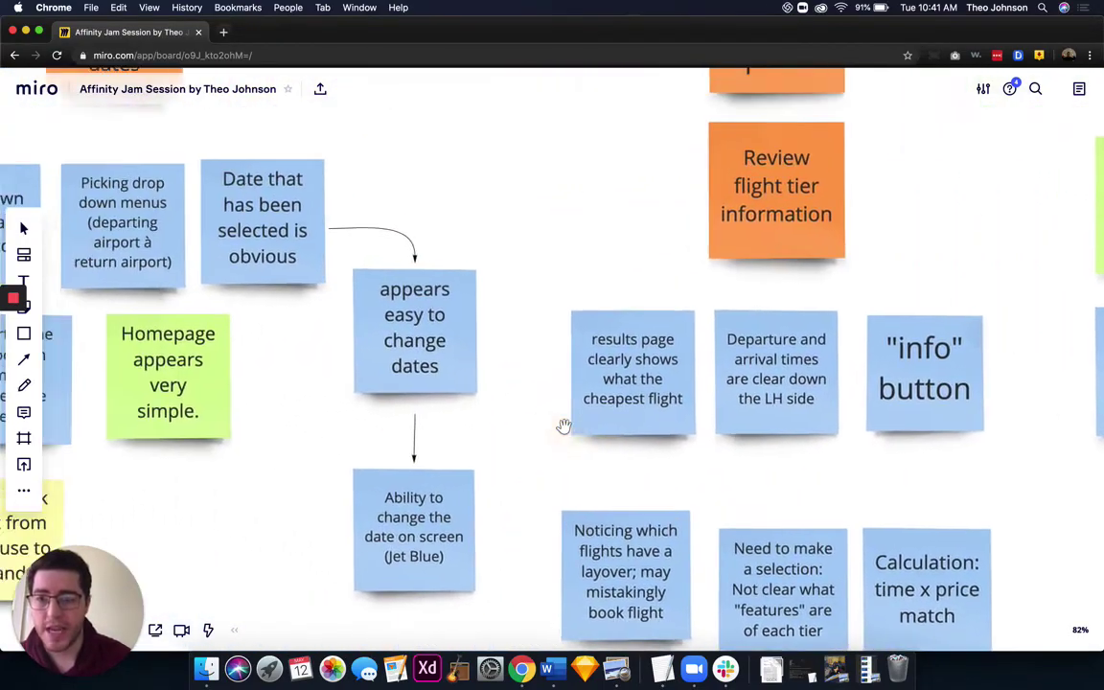
scroll(320, 392, left, 10)
scroll(458, 488, up, 6)
scroll(458, 510, right, 5)
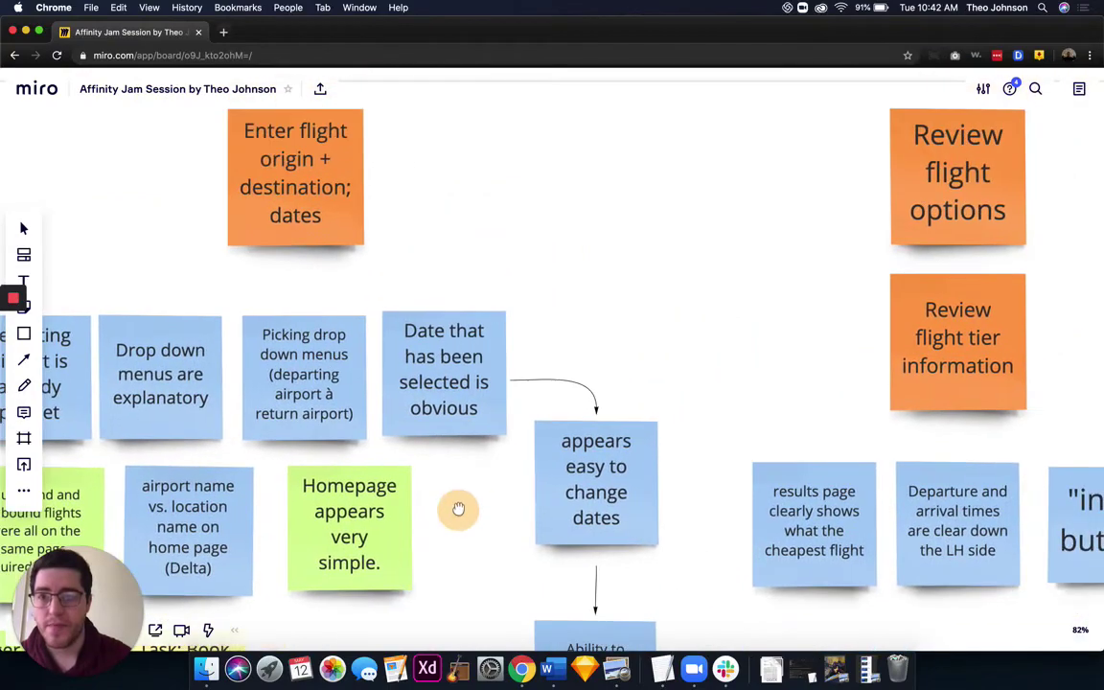
scroll(516, 486, left, 5)
scroll(517, 486, down, 4)
scroll(562, 468, down, 5)
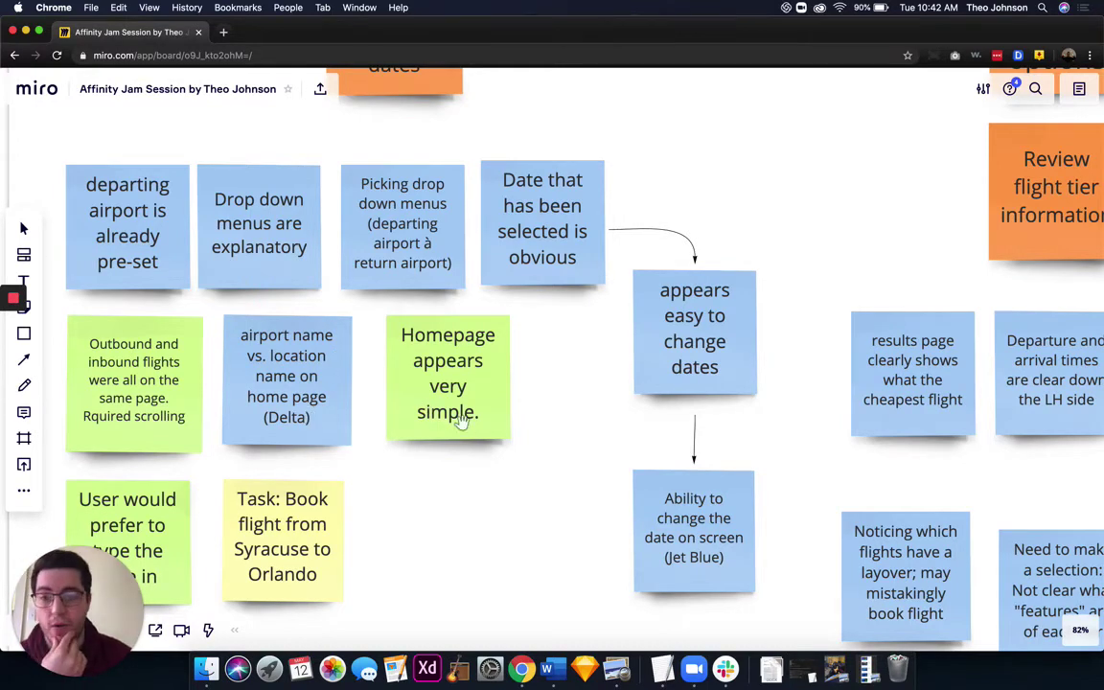
scroll(549, 360, right, 3)
scroll(549, 361, up, 2)
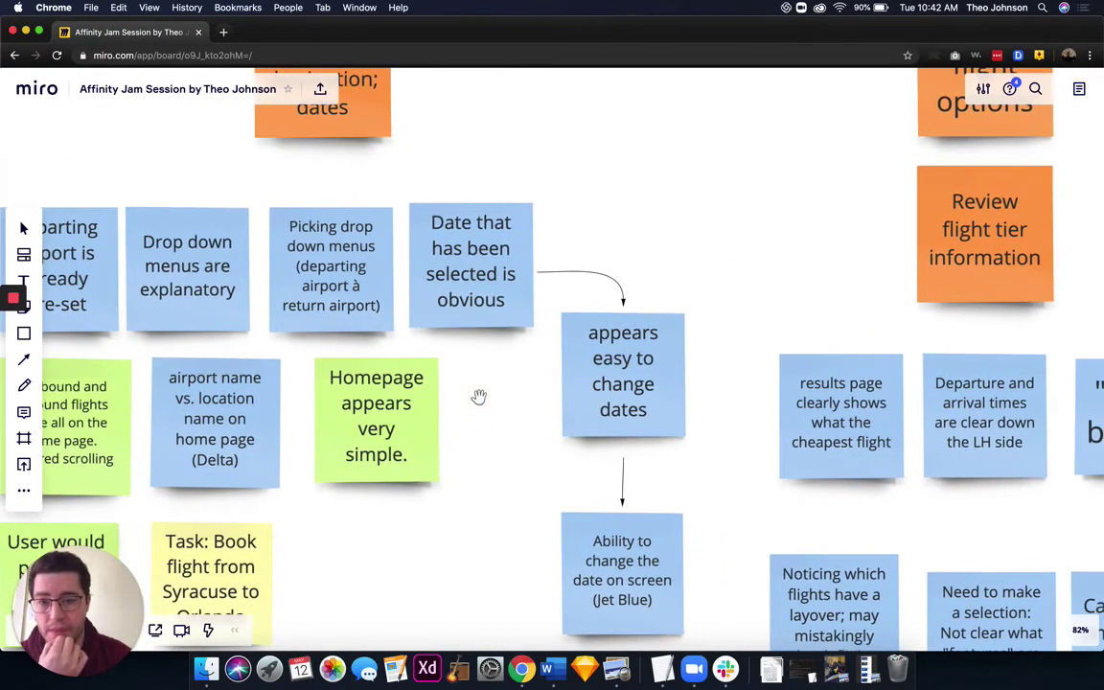
Examine the date-selection sticky notes and their connecting arrows in the User Flow frame, along with the neighbouring flight options notes
scroll(499, 345, right, 3)
scroll(498, 345, down, 2)
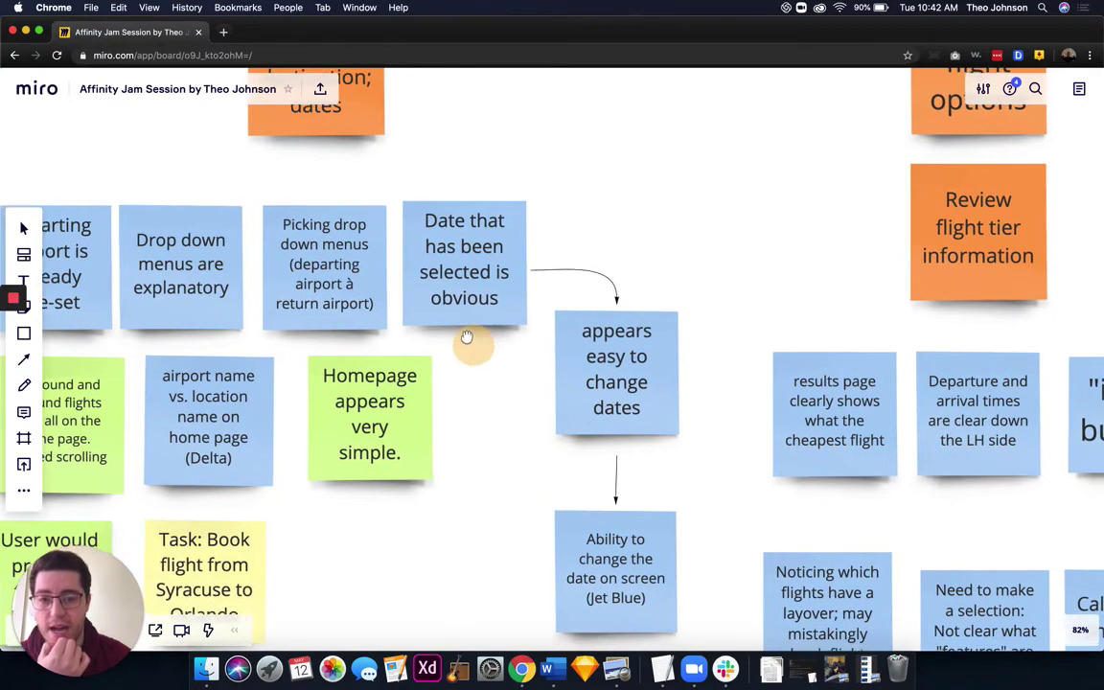
scroll(450, 273, right, 10)
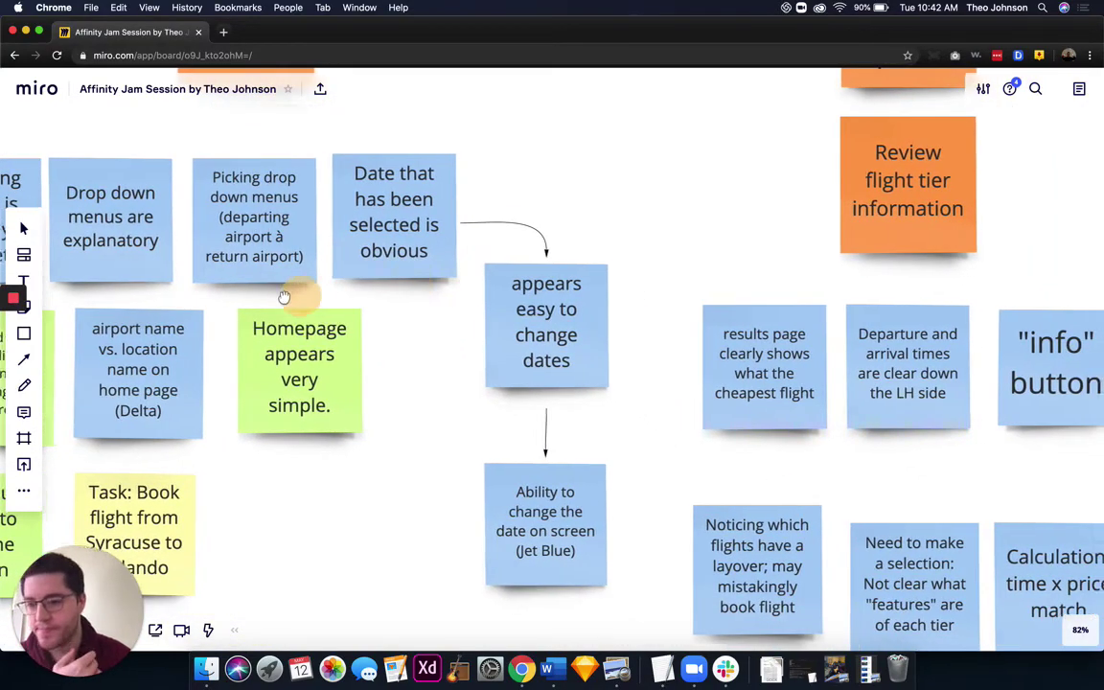
scroll(278, 314, up, 2)
View the whole User Flow layout from origin entry to Confirmation together with the Step 2 instructions above it
scroll(276, 313, down, 5)
scroll(277, 313, down, 5)
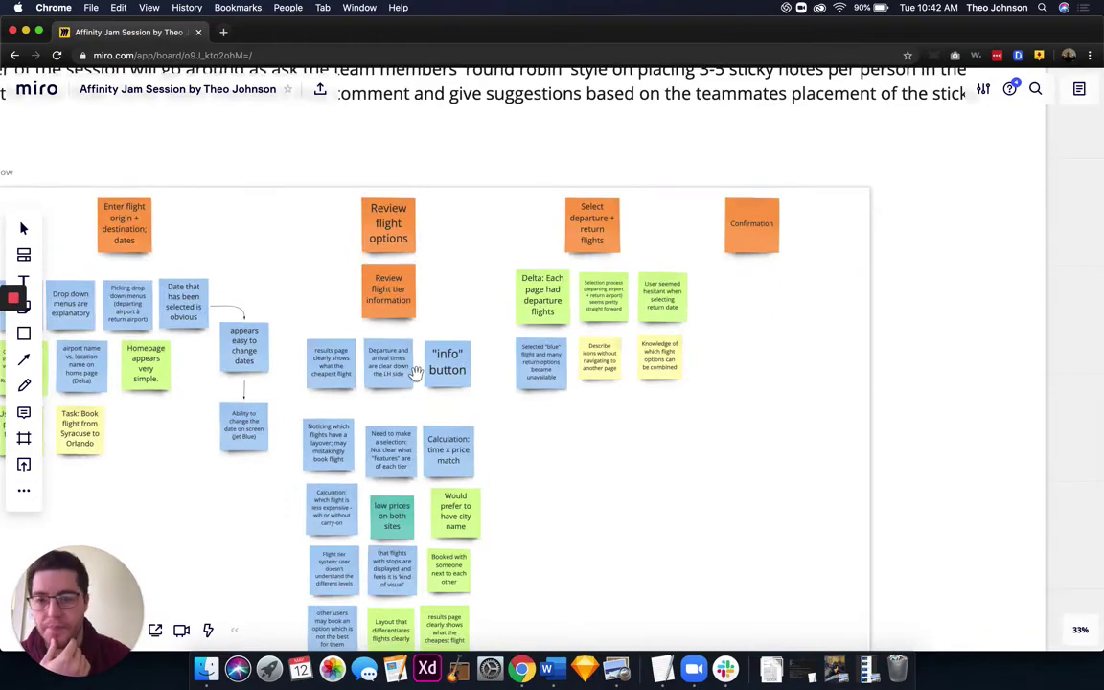
scroll(415, 374, down, 2)
scroll(414, 373, left, 14)
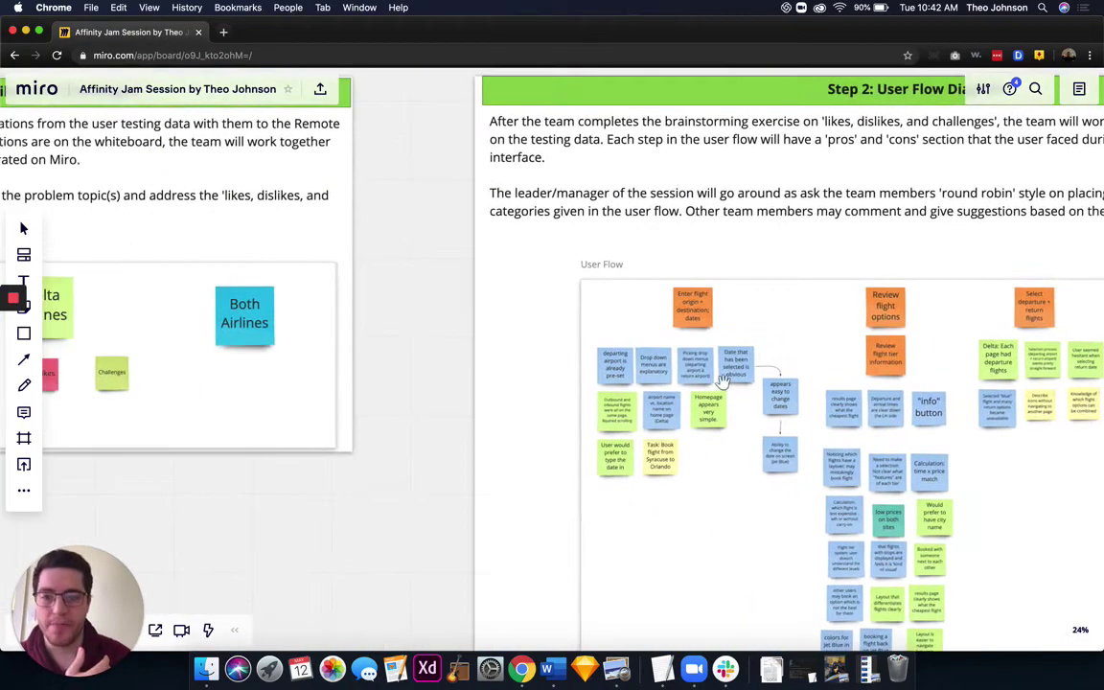
scroll(367, 353, right, 12)
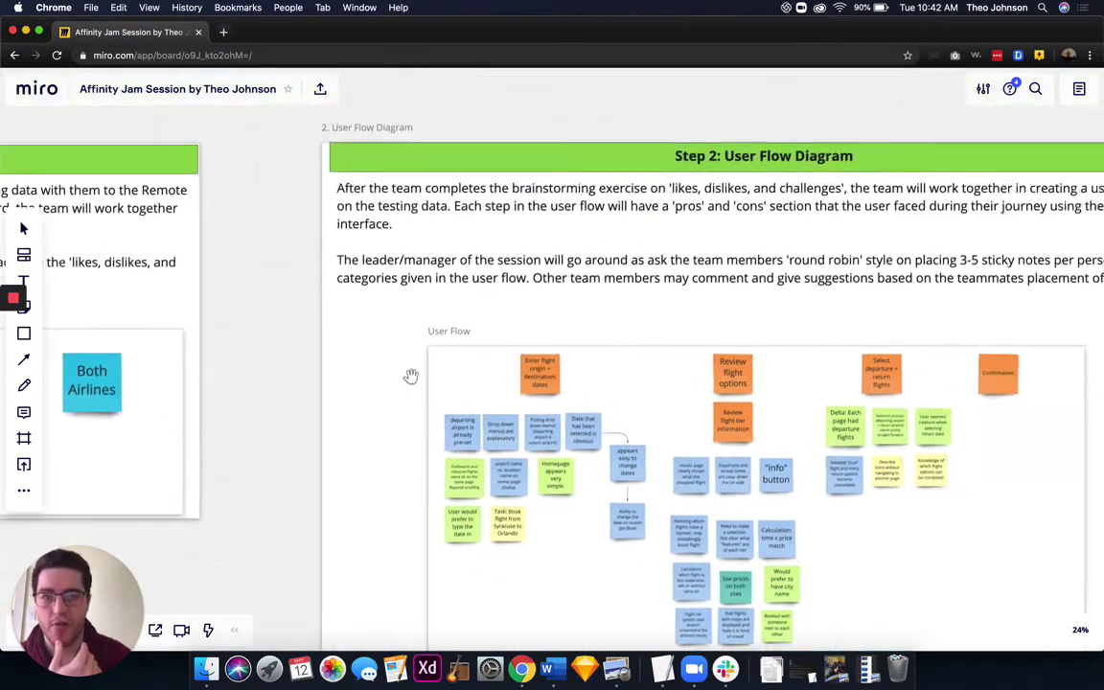
scroll(461, 358, right, 1)
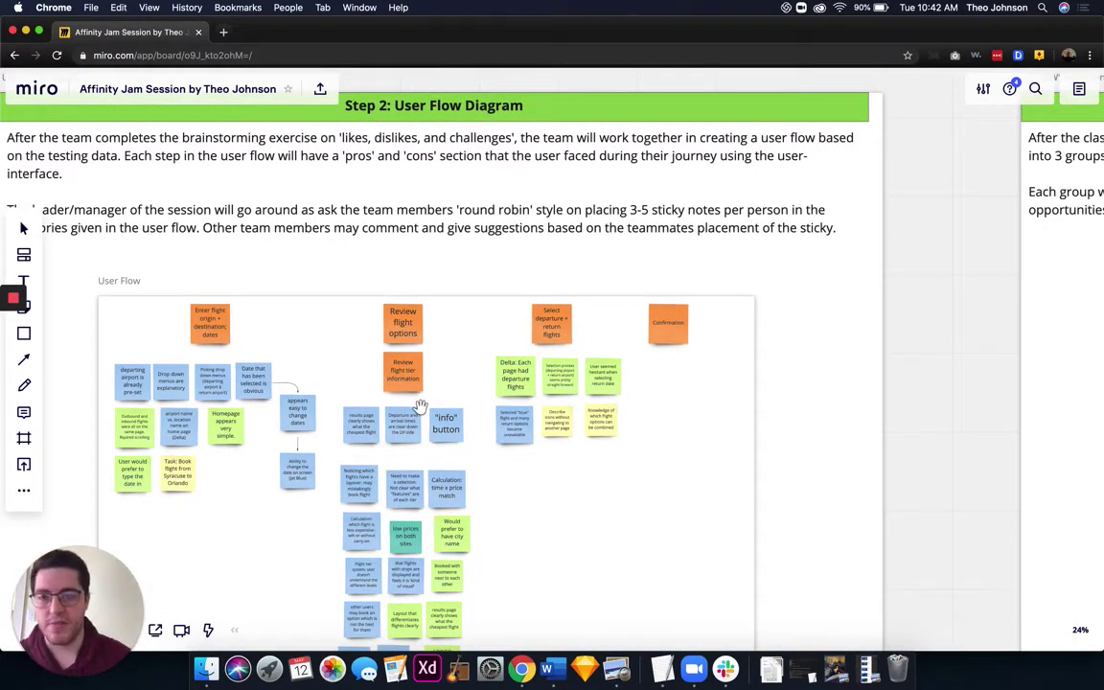
Go to the Step 3 "HMW" Statements frame and read its breakout group instructions
drag(599, 387, 140, 422)
drag(314, 348, 221, 345)
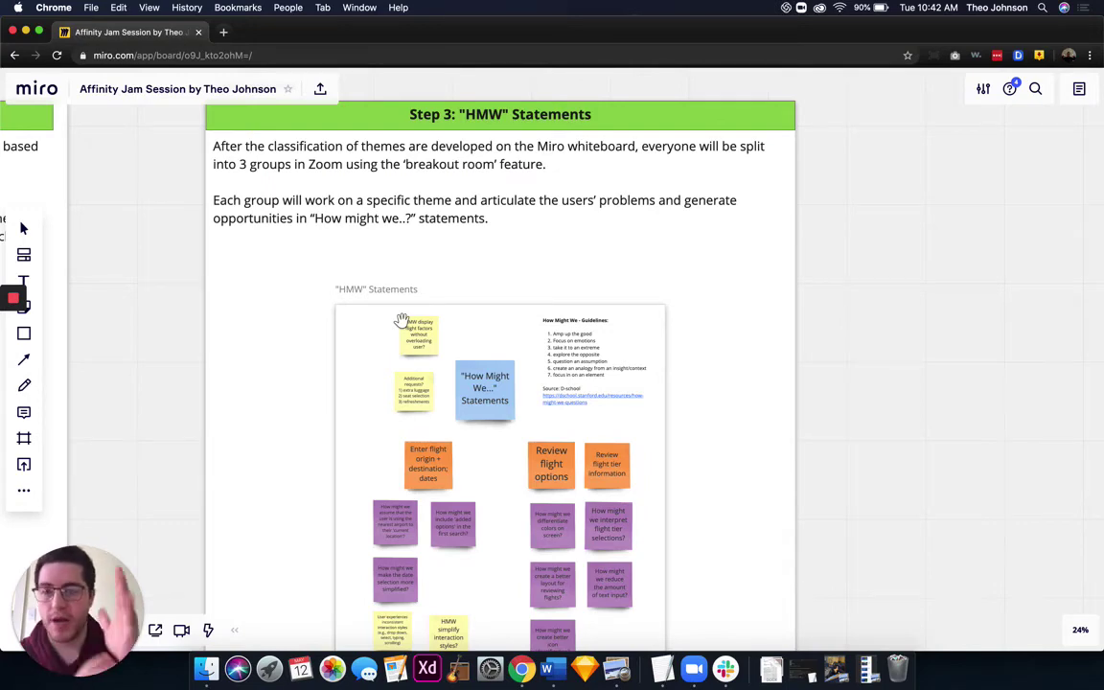
scroll(513, 364, down, 3)
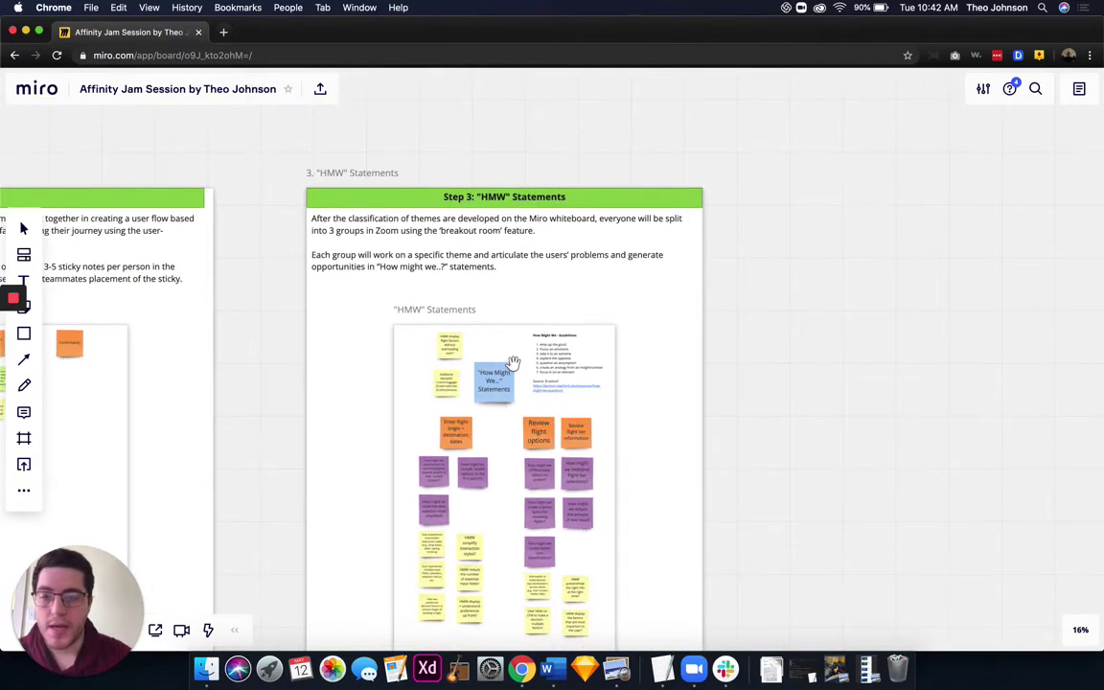
Inspect the "How Might We" guidelines and the orange category headings in the "HMW" Statements frame up close
scroll(513, 364, up, 4)
drag(514, 364, 485, 293)
scroll(587, 313, up, 4)
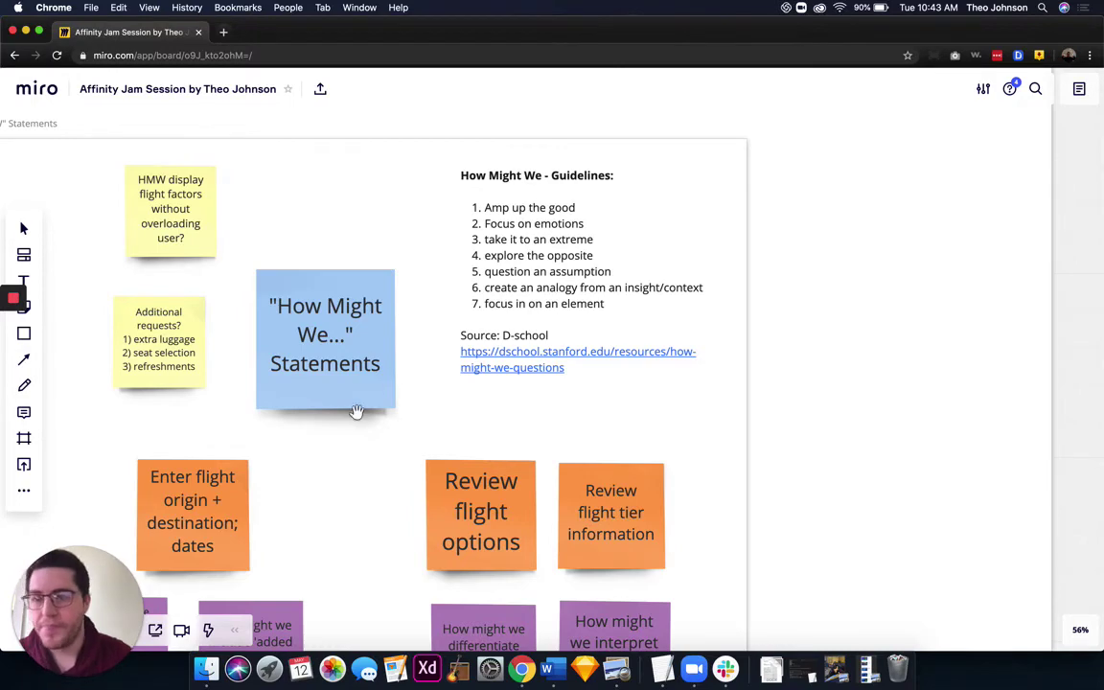
drag(358, 412, 323, 287)
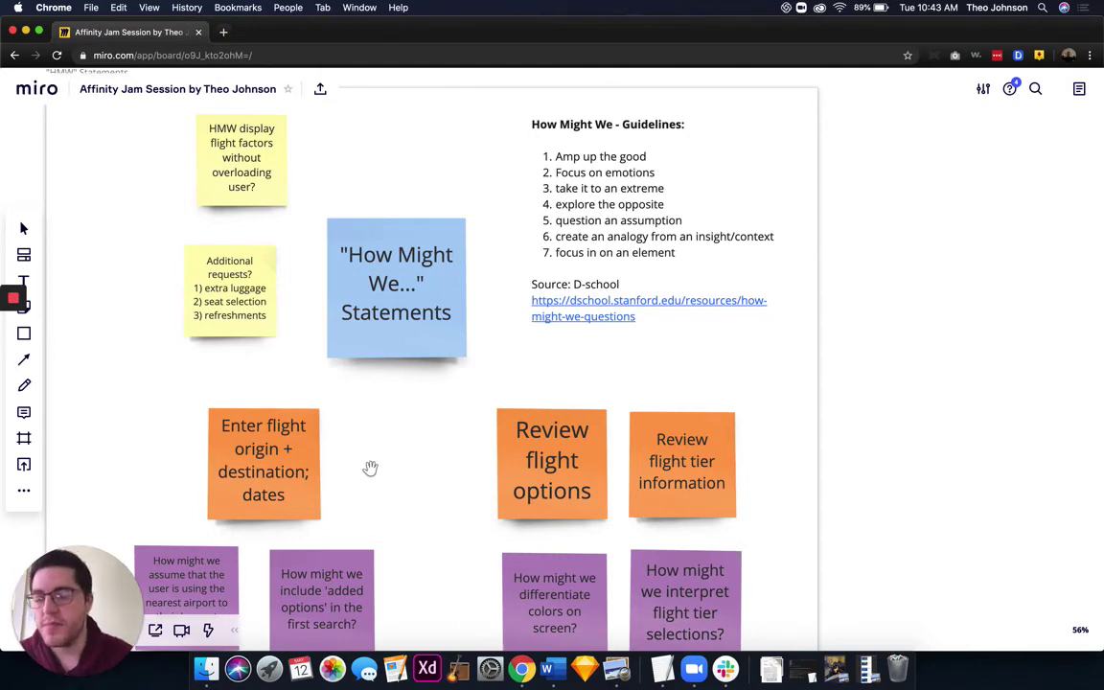
drag(370, 465, 412, 403)
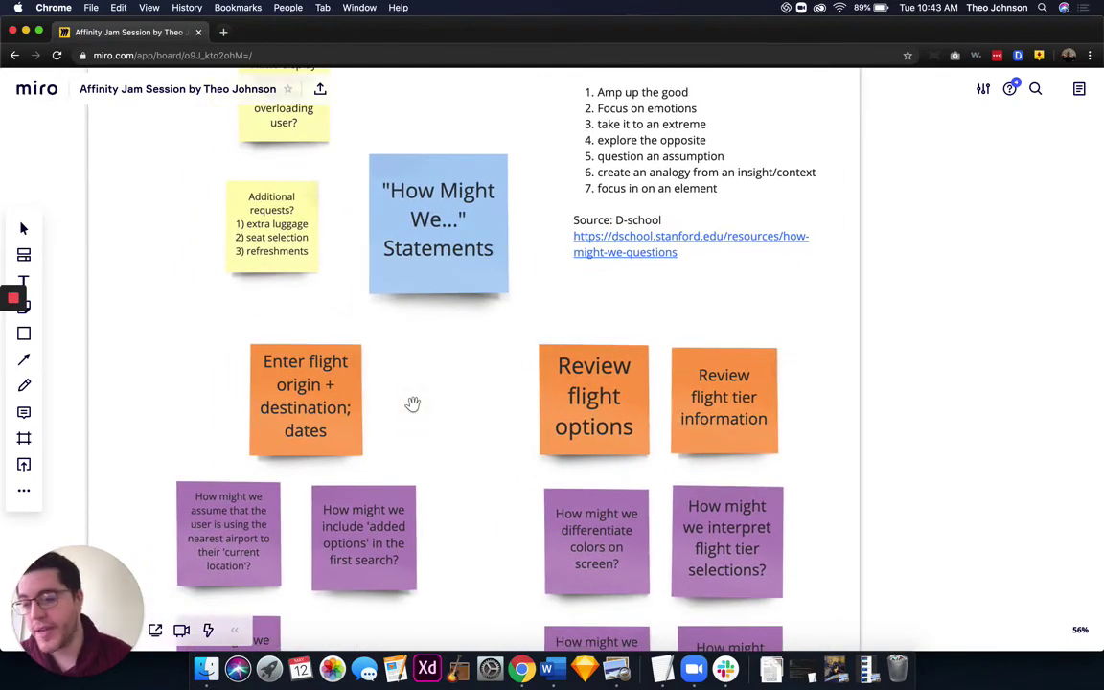
Review the purple and yellow "How might we" sticky notes under the flight origin, flight options and flight tier headings
ctrl+scroll(412, 403, down, 3)
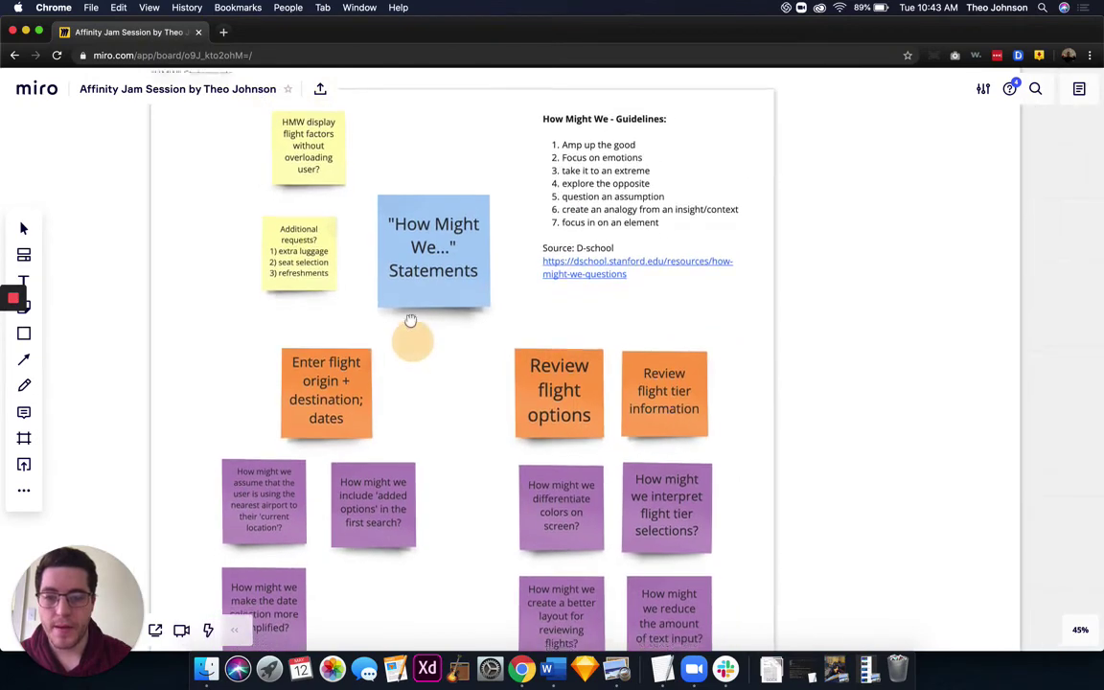
scroll(418, 336, down, 3)
ctrl+scroll(434, 395, down, 3)
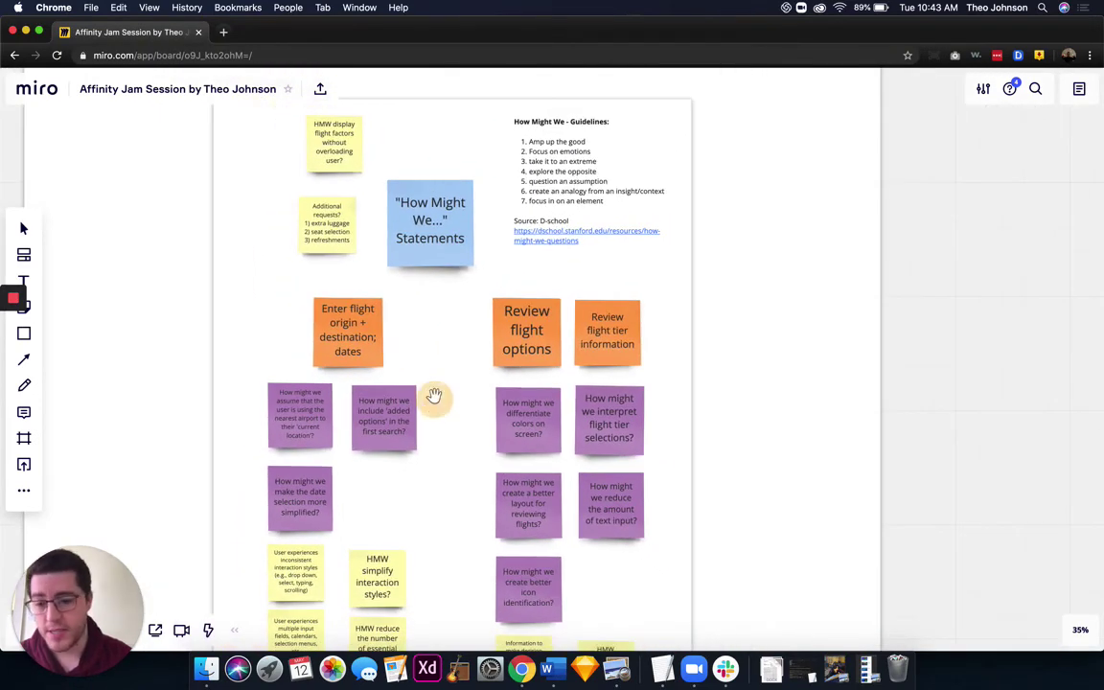
scroll(431, 394, down, 3)
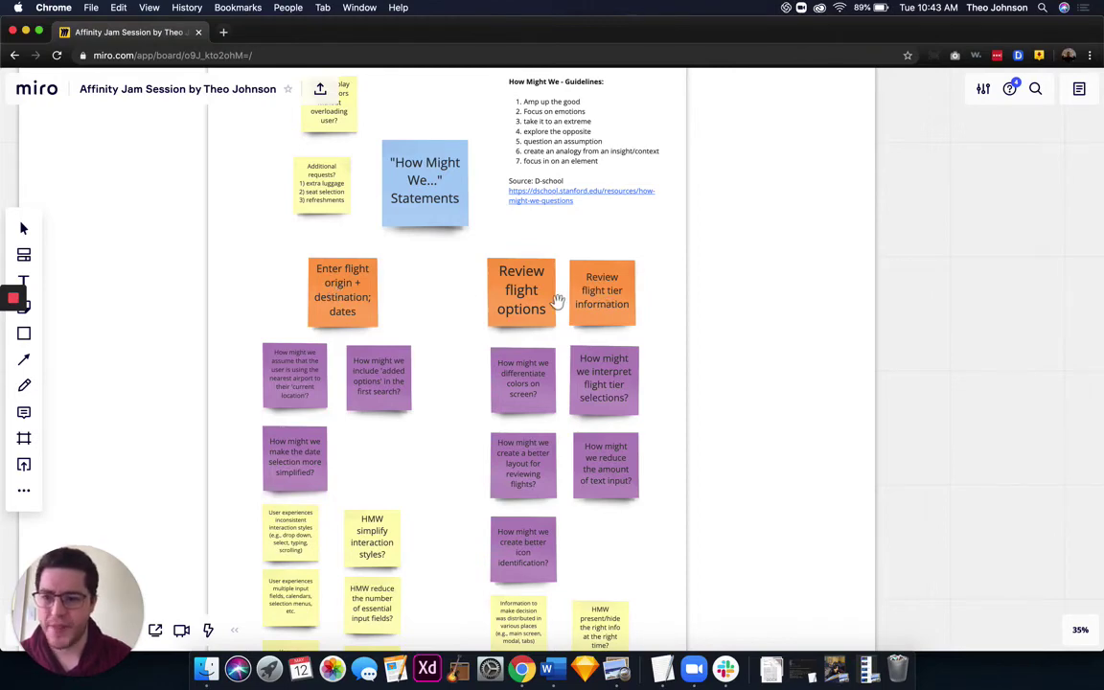
scroll(484, 388, down, 2)
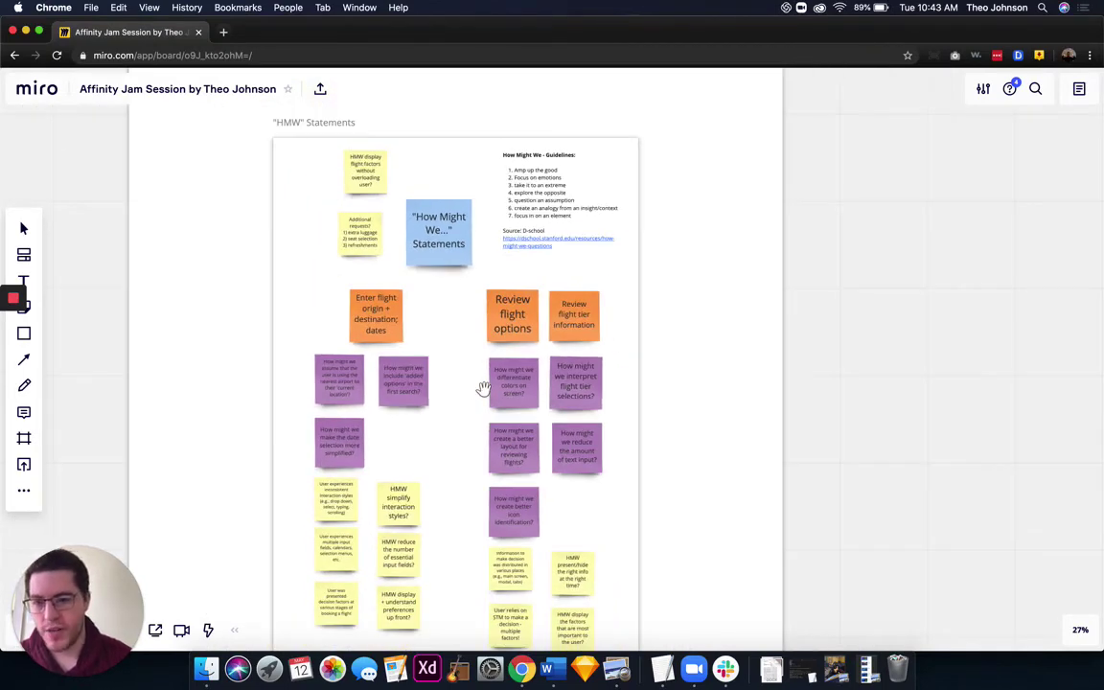
scroll(484, 388, down, 3)
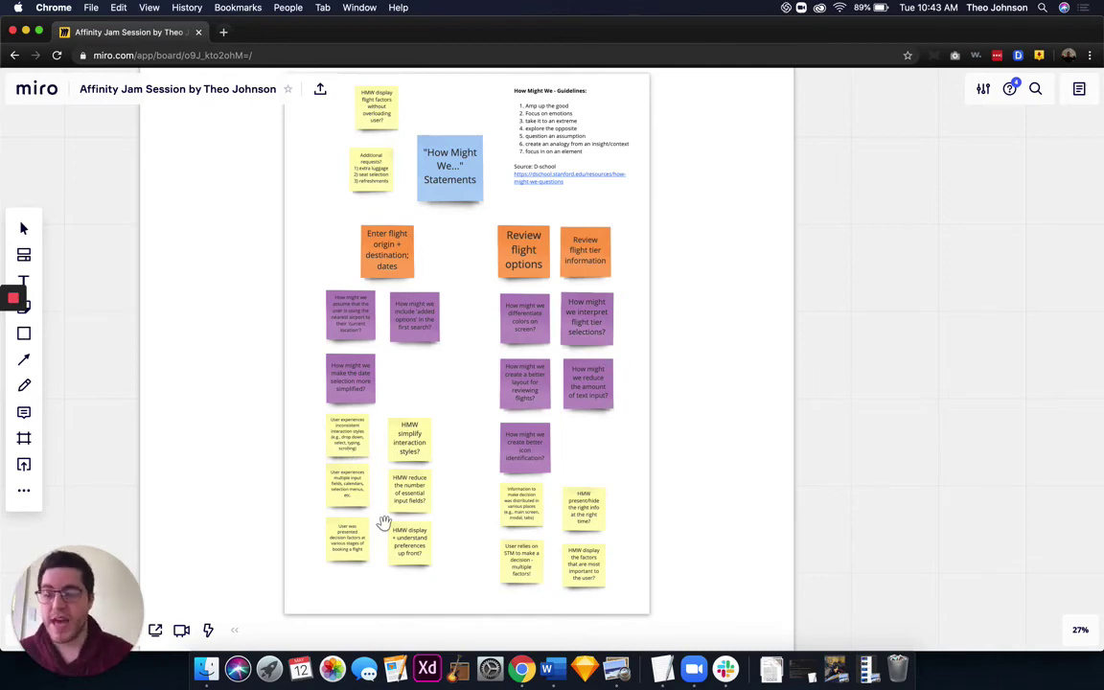
scroll(384, 522, down, 5)
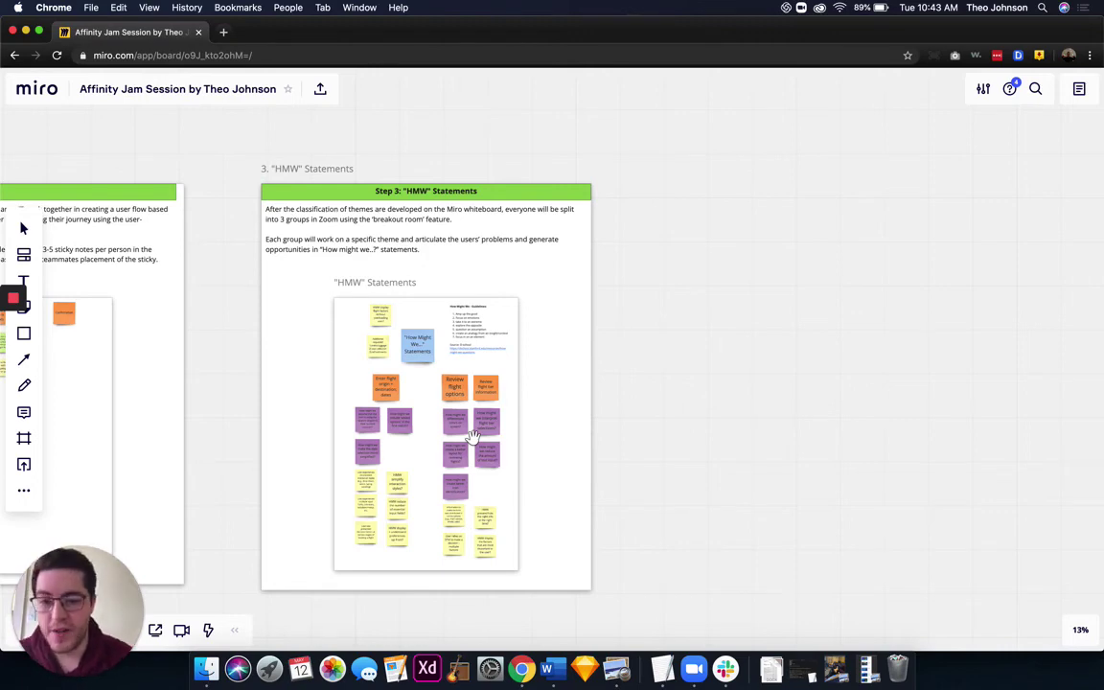
Go back past the Step 2 and Step 3 frames to the Affinity Jam Session Agenda and review its "Reconvene + share" and "Debrief" sections
scroll(472, 436, down, 3)
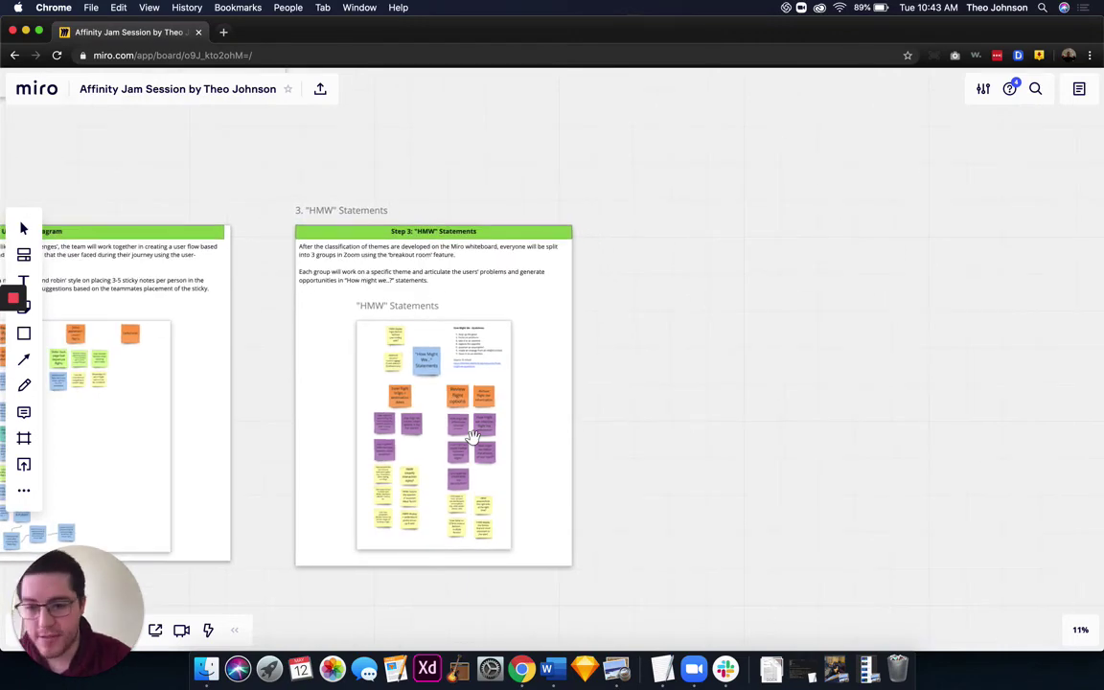
drag(330, 392, 502, 444)
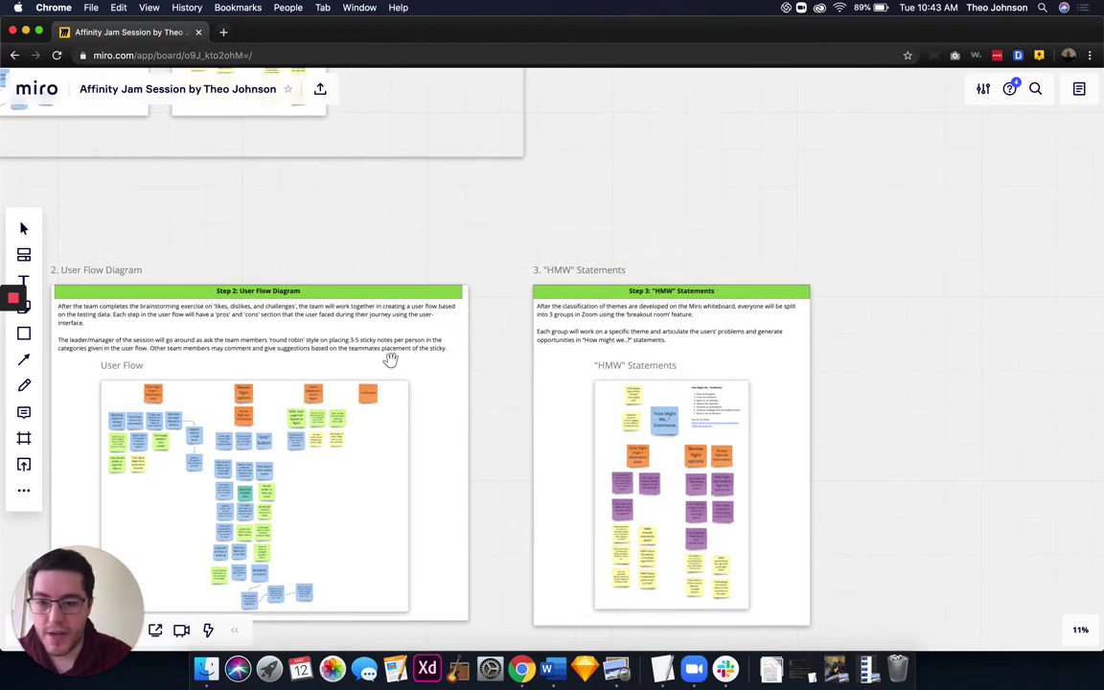
scroll(717, 370, left, 10)
scroll(717, 370, up, 3)
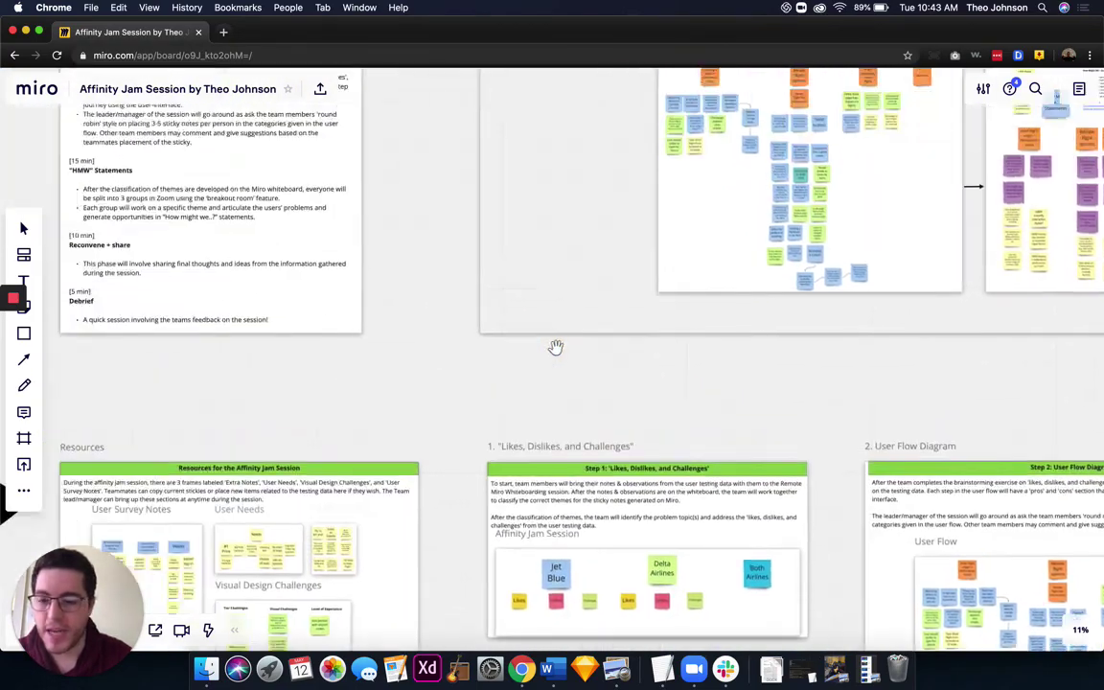
scroll(556, 346, left, 5)
scroll(556, 347, up, 3)
scroll(383, 386, left, 2)
scroll(384, 386, up, 4)
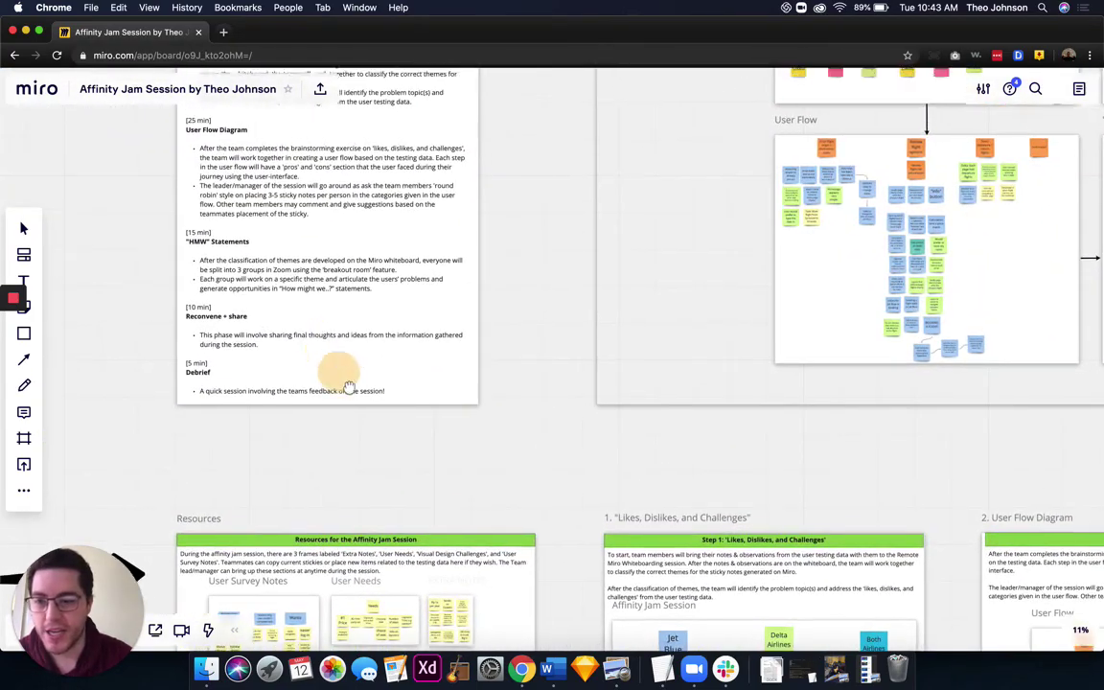
scroll(309, 299, up, 2)
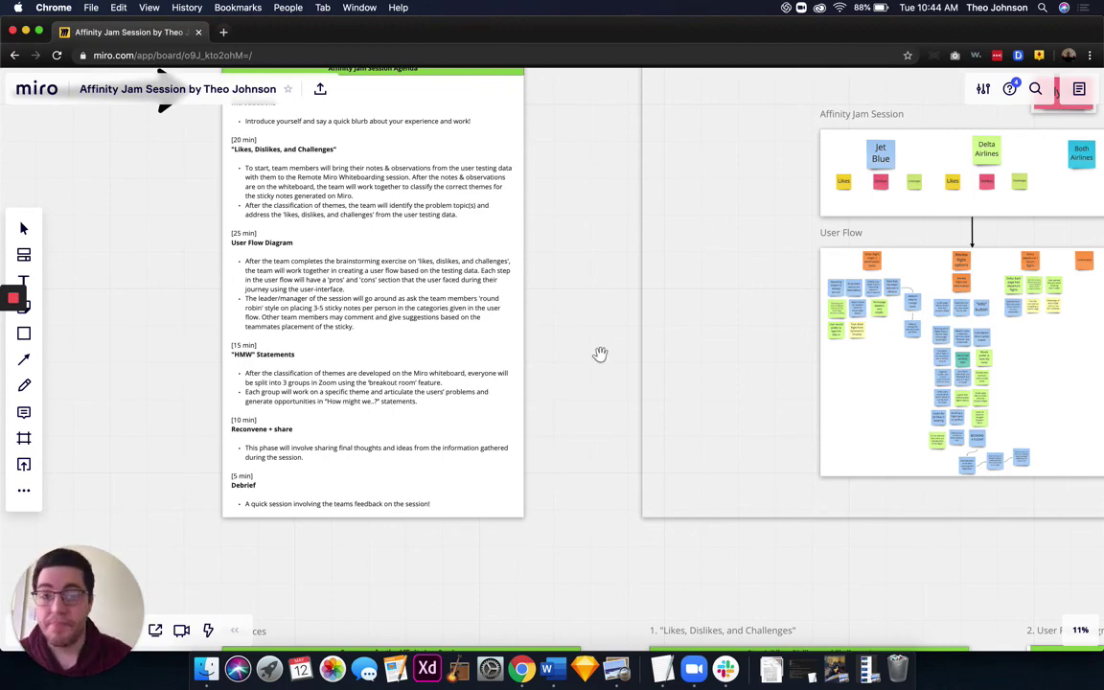
Return to the Workspace frame and view how its Affinity Jam Session, User Flow, "HMW" Statements and Resources sections are arranged
scroll(532, 321, right, 5)
scroll(447, 358, right, 5)
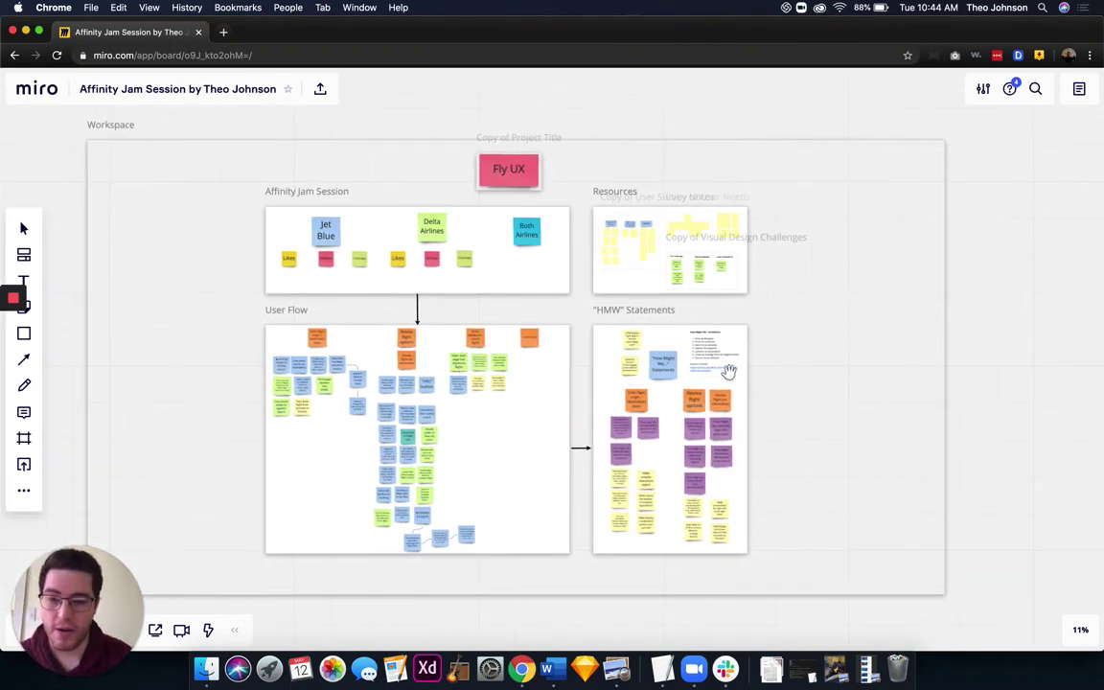
drag(768, 415, 815, 410)
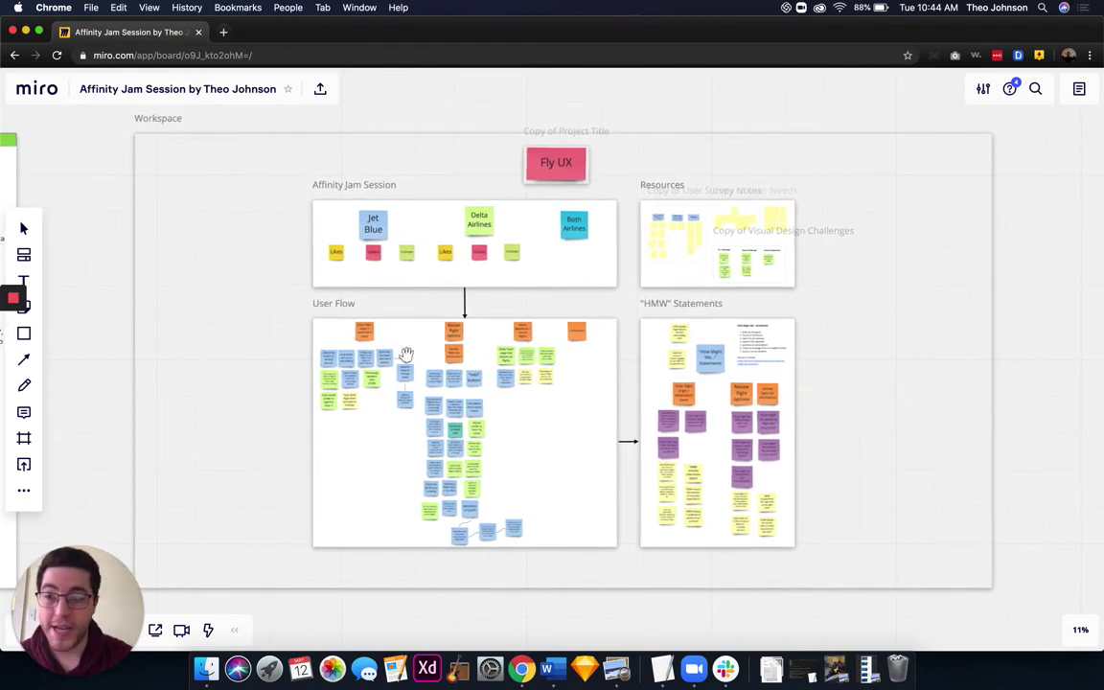